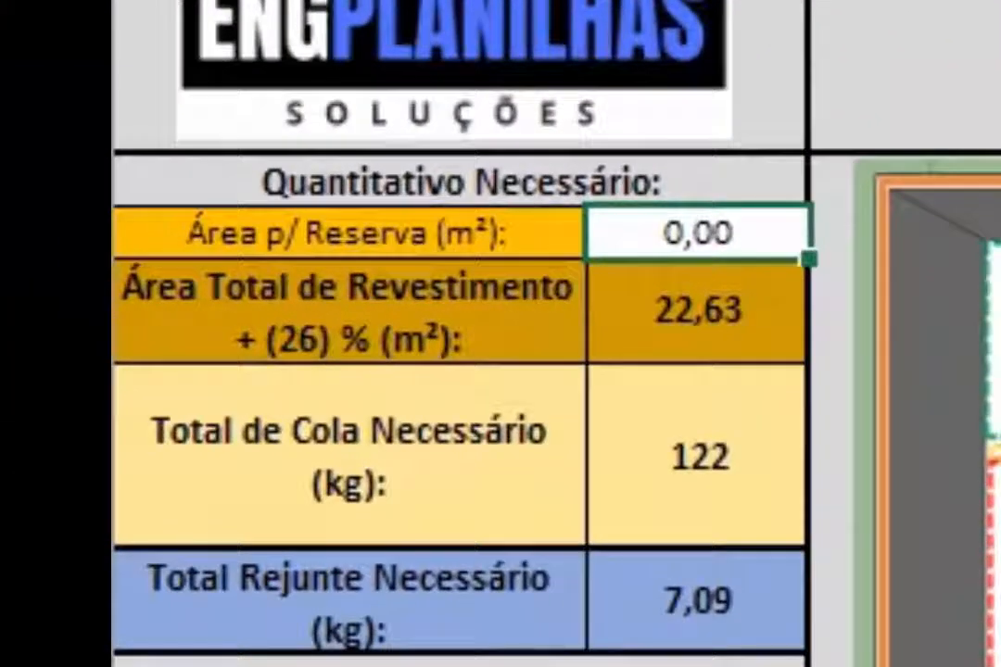
Set the reserve area (Área p/ Reserva) to 15 m² on the floor calculation sheet
text(15)
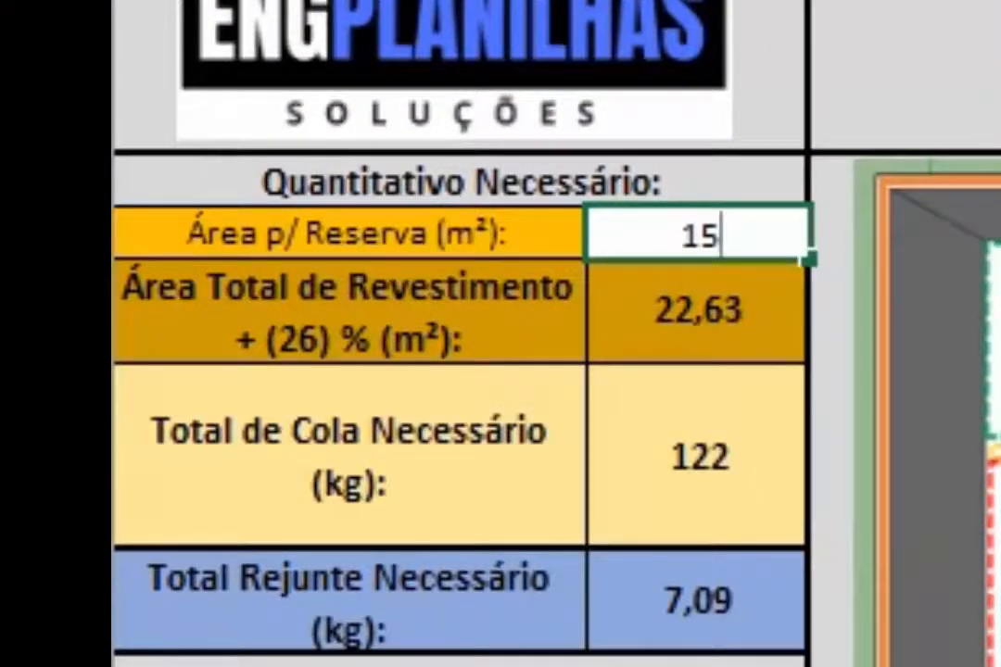
key(Return)
key(Return)
key(Return)
key(Return)
key(Down)
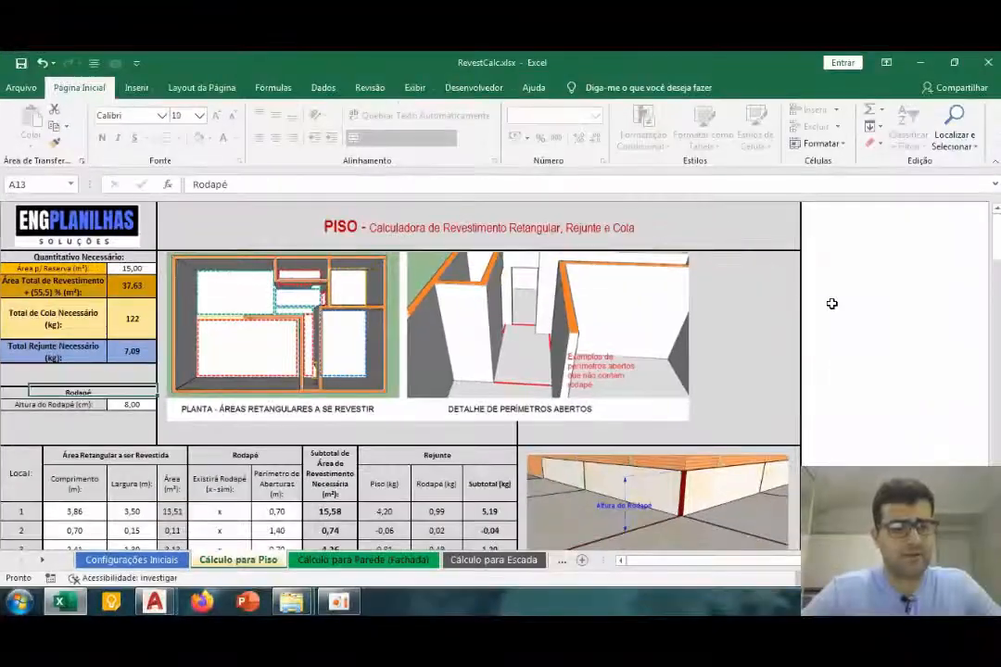
key(Down)
key(Up)
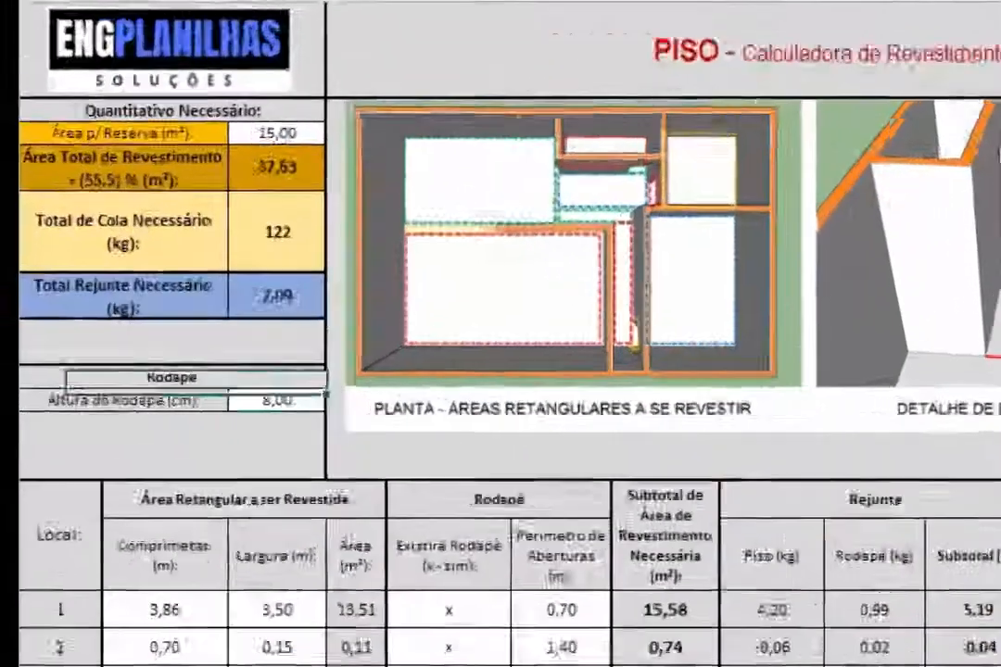
Try a skirting height (Altura do Rodapé) of 0 cm and return it to 8 cm
key(Down)
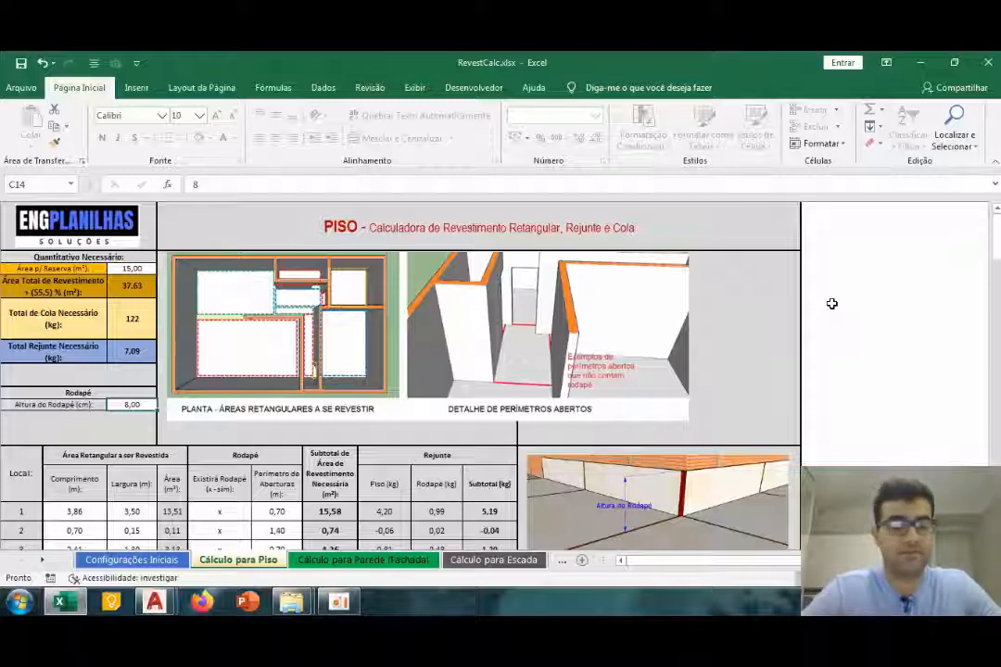
key(Delete)
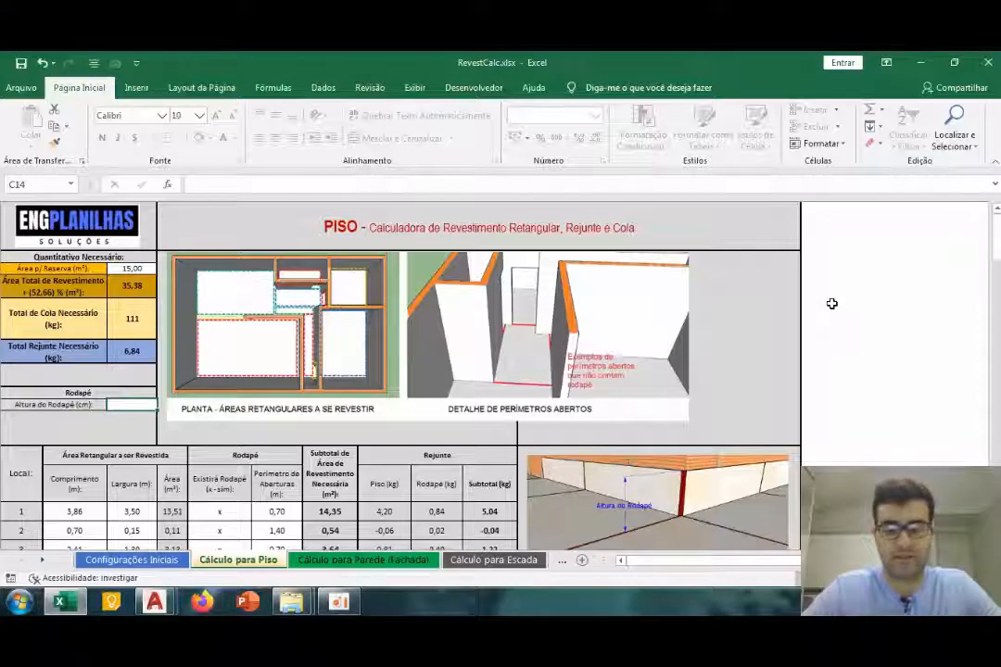
text(0)
key(Return)
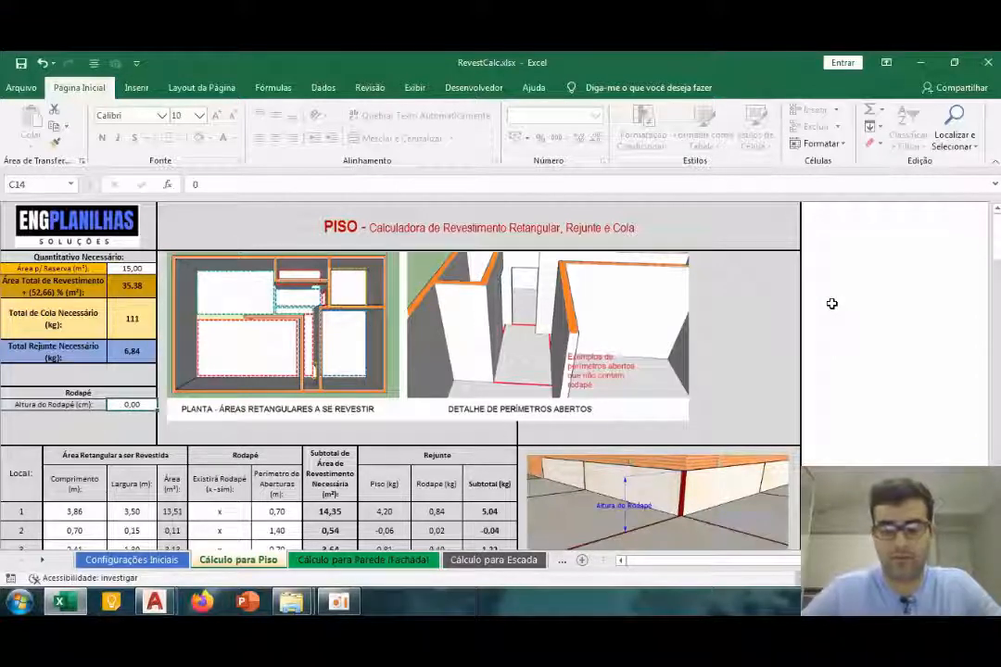
text(8)
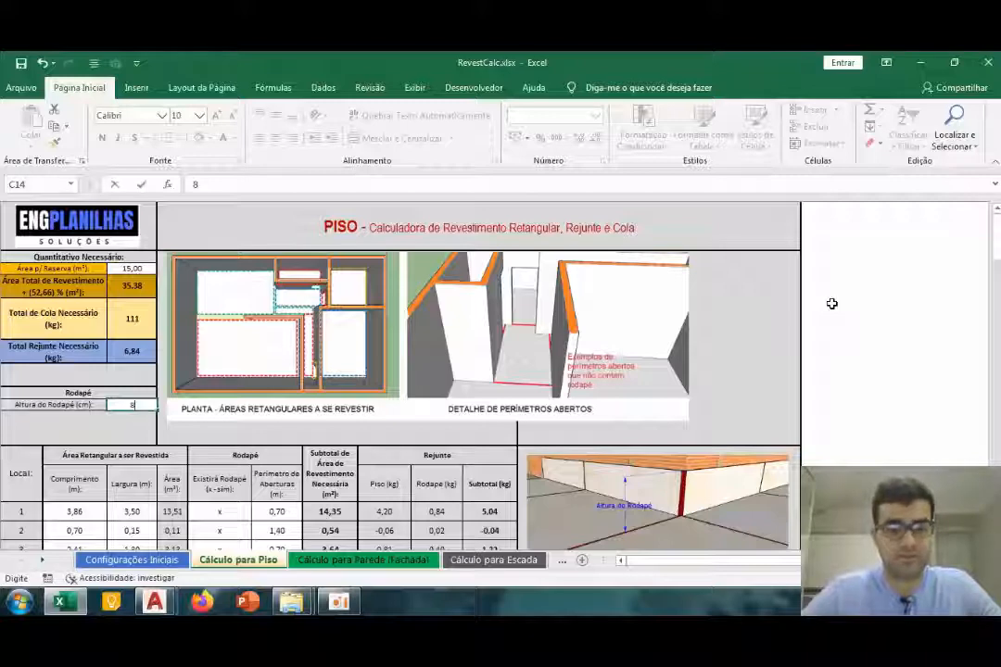
key(Return)
Enter a length of 3,71 m and a width of 2,56 m for Local 1 in the floor table
key(alt+Tab)
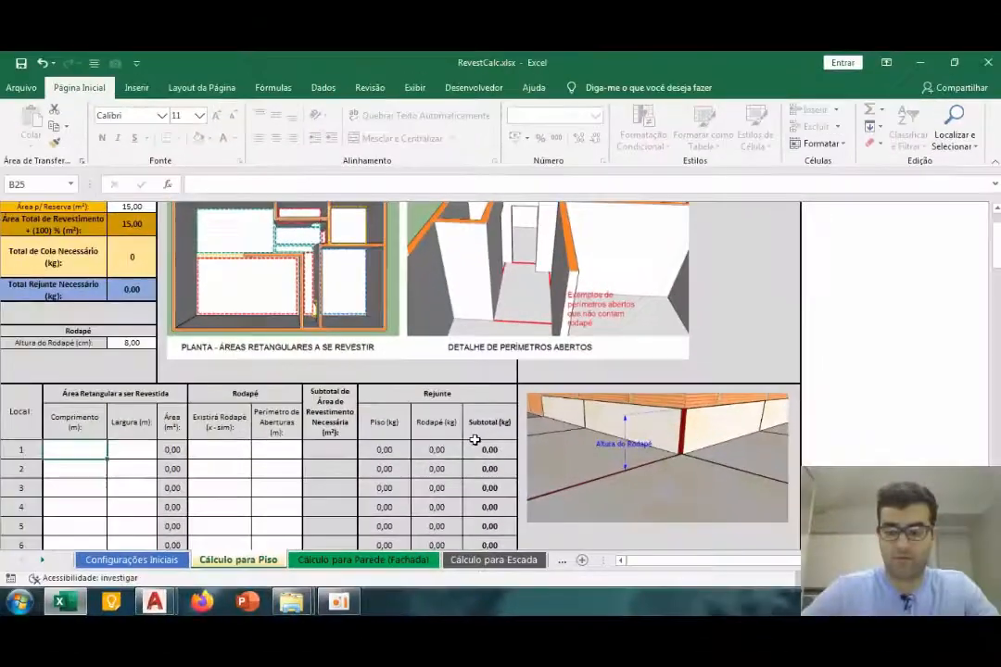
text(3,71)
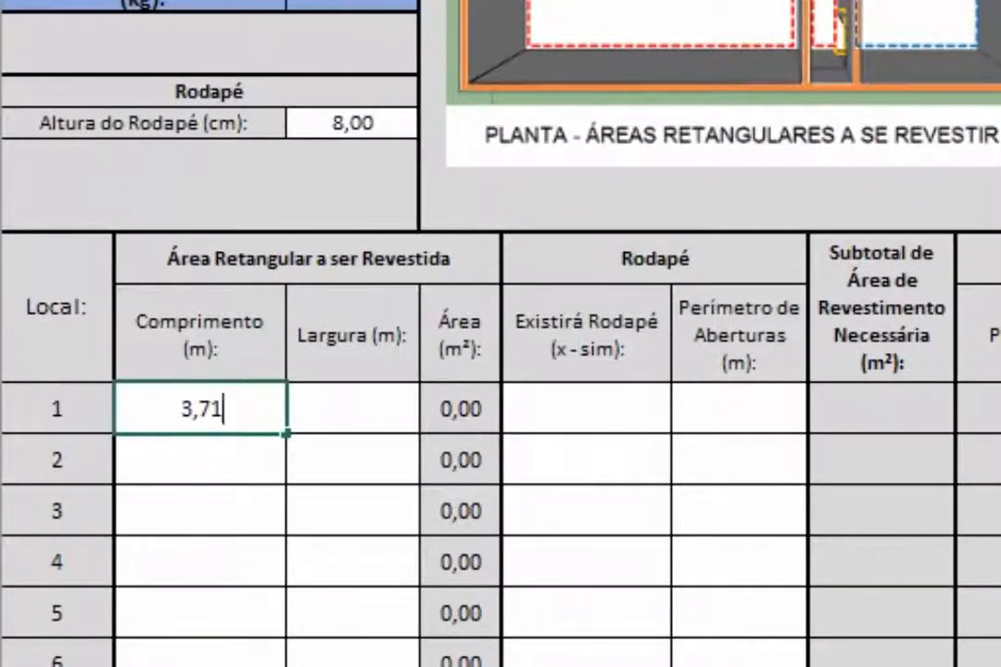
key(Tab)
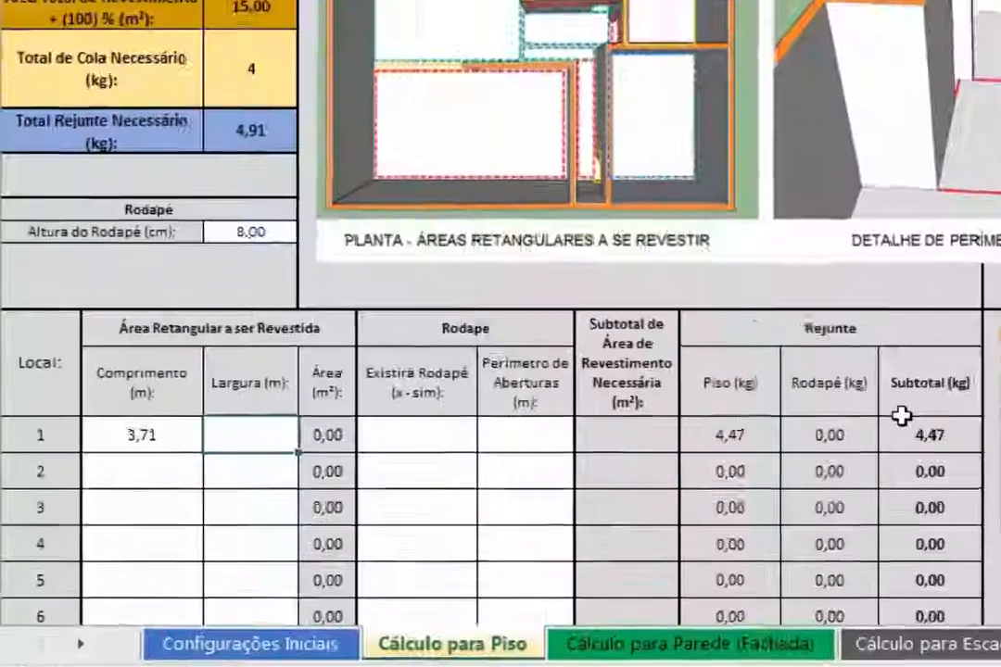
text(2,56)
key(Return)
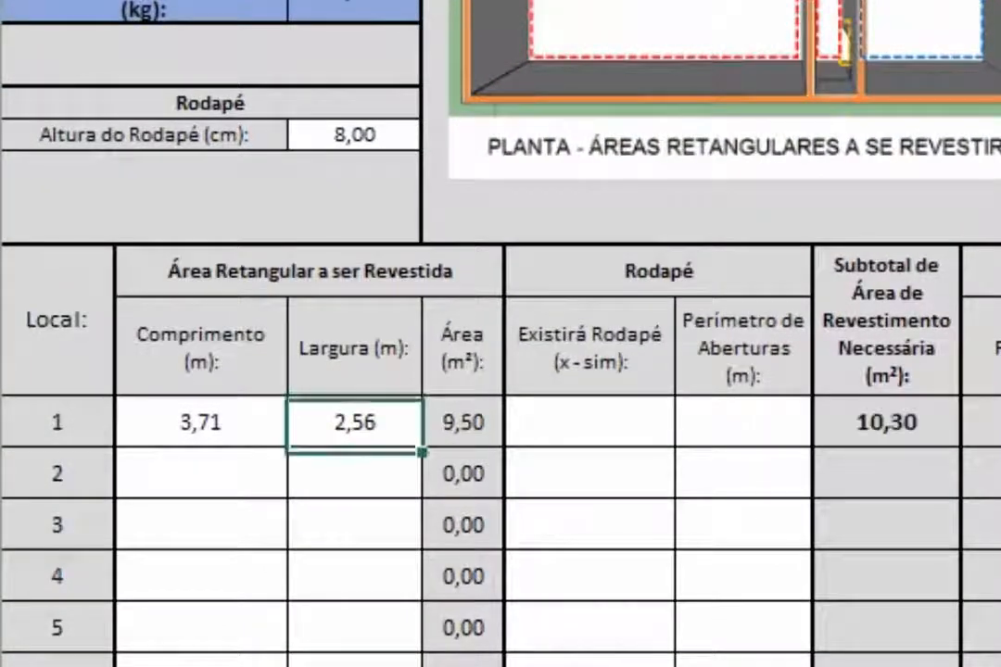
Mark Local 1 with an x to indicate that it has a skirting board
key(Up)
key(Right)
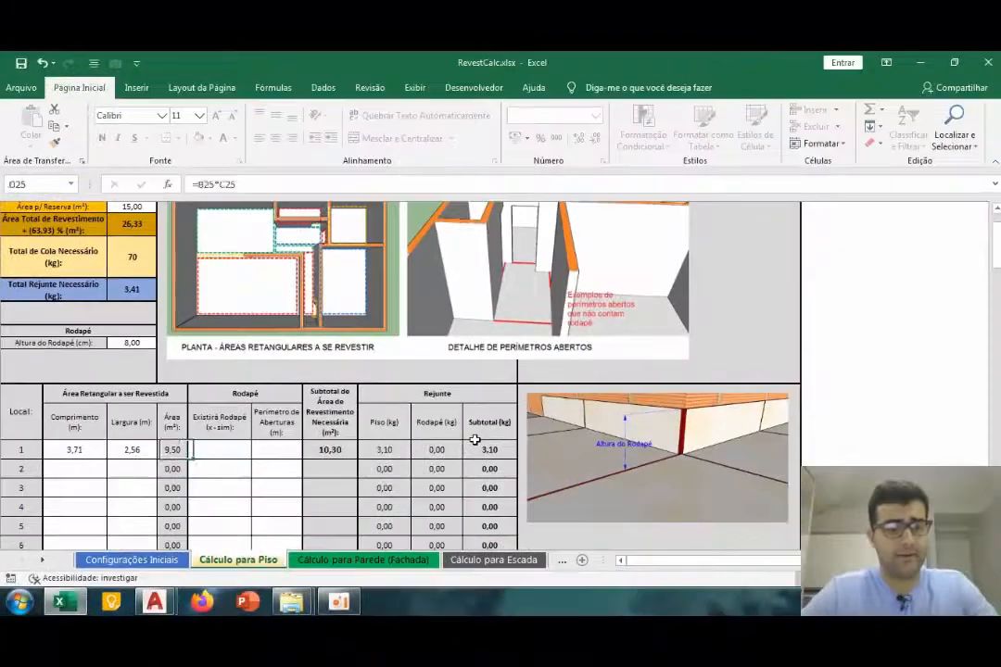
key(Left)
key(Left)
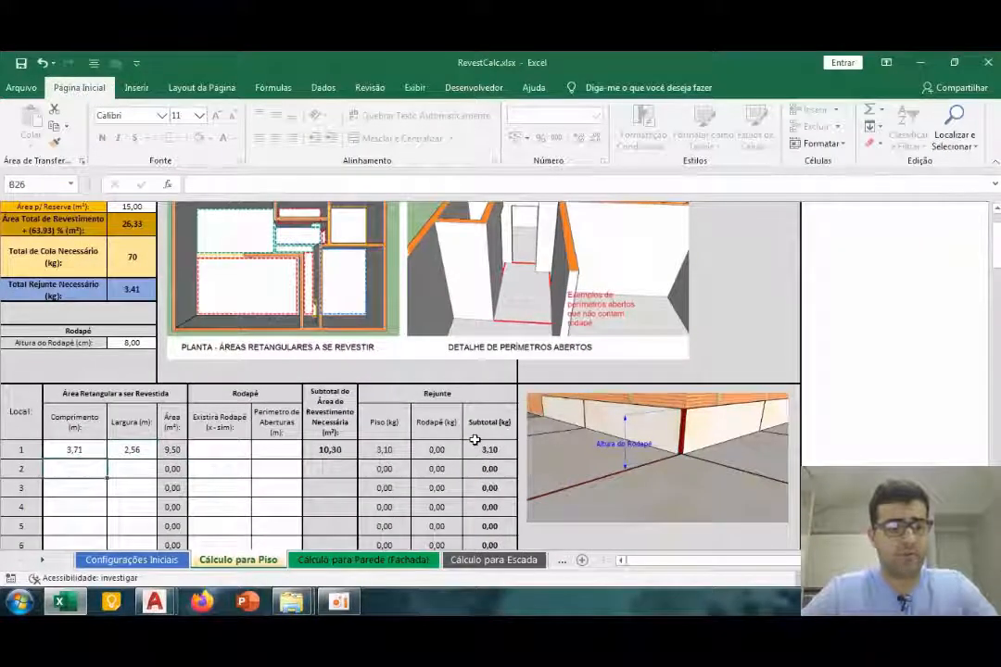
key(Right)
key(Right)
key(Right)
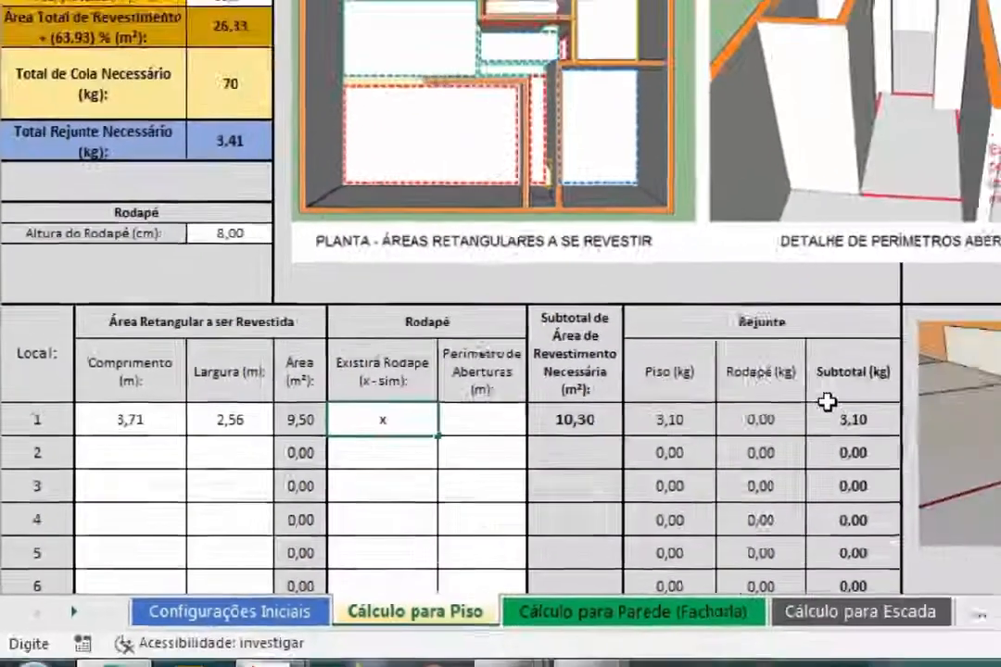
key(Right)
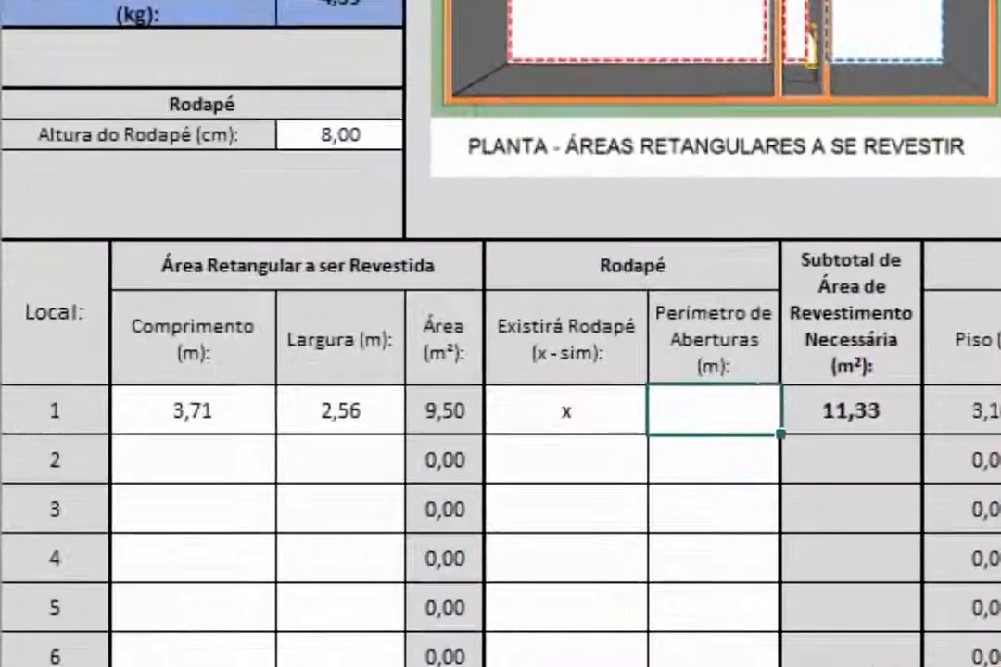
key(Left)
key(Right)
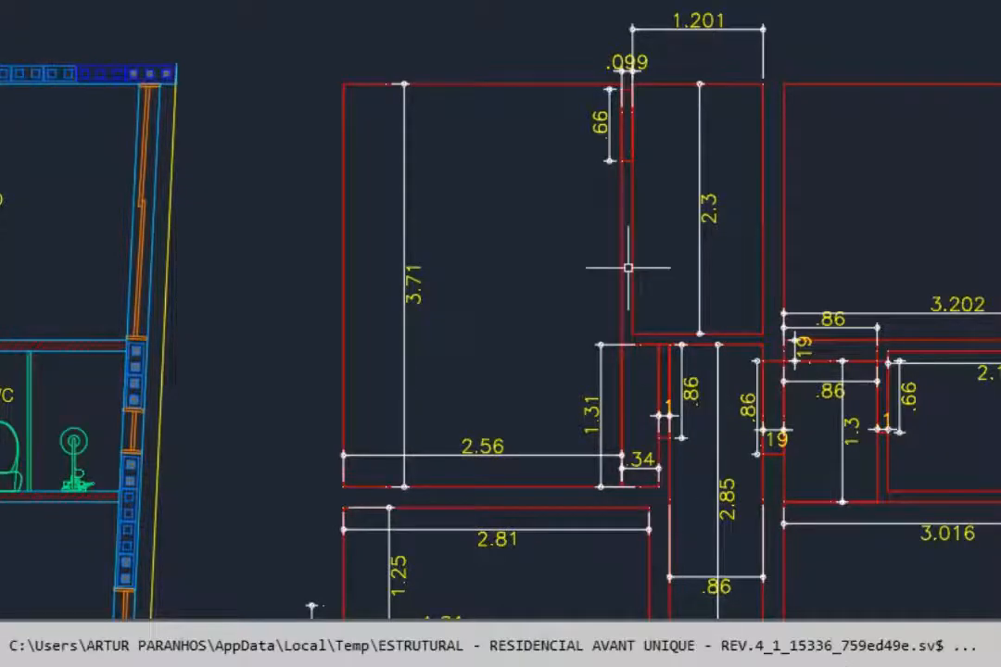
Consult the openings in the AutoCAD plan and enter =0,66+1,31 as Local 1's opening perimeter in the Excel sheet
scroll(435, 239, down, 2)
scroll(232, 289, up, 2)
drag(225, 290, 797, 324)
scroll(349, 203, up, 3)
drag(349, 203, 427, 207)
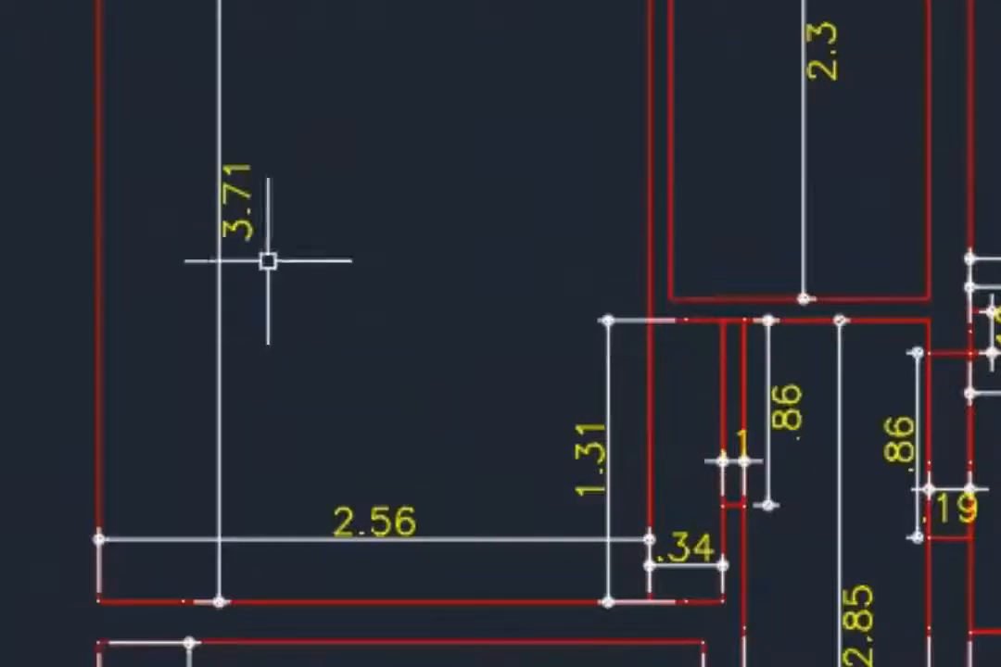
drag(390, 297, 490, 423)
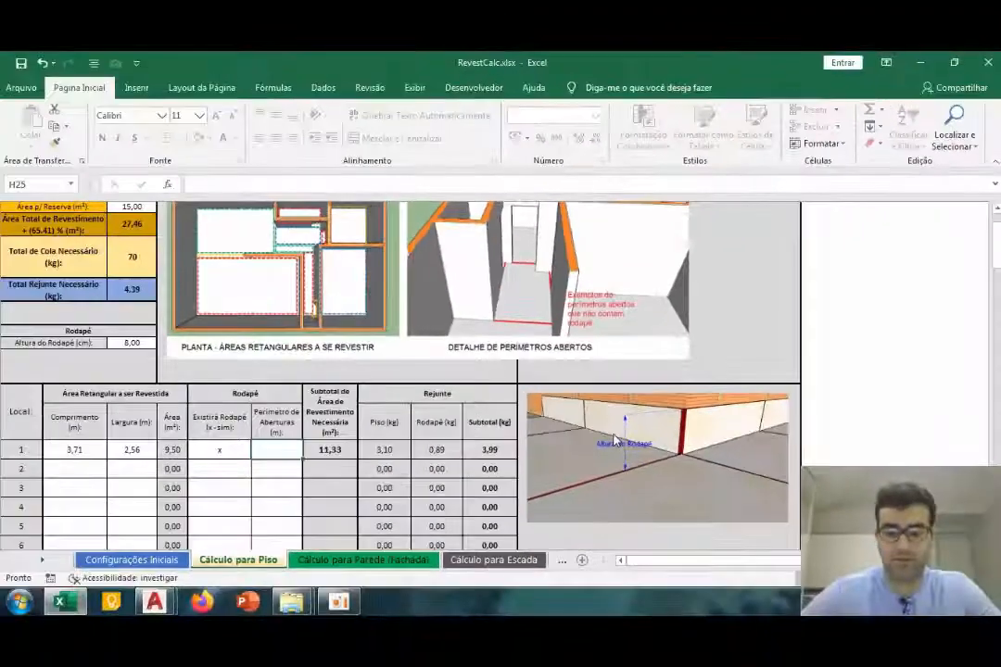
text(=)
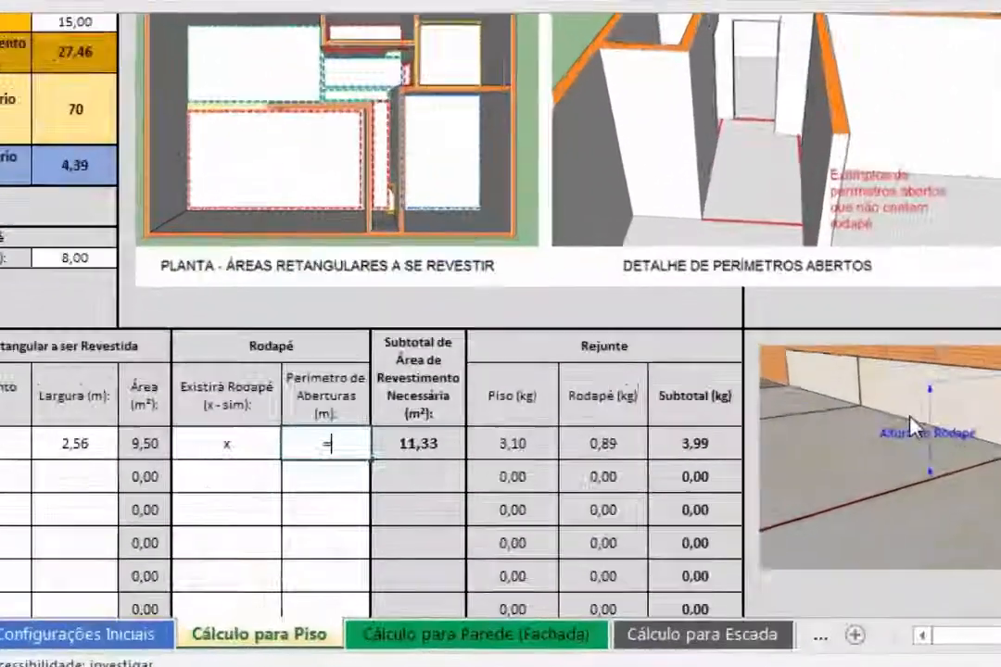
text(0,66+)
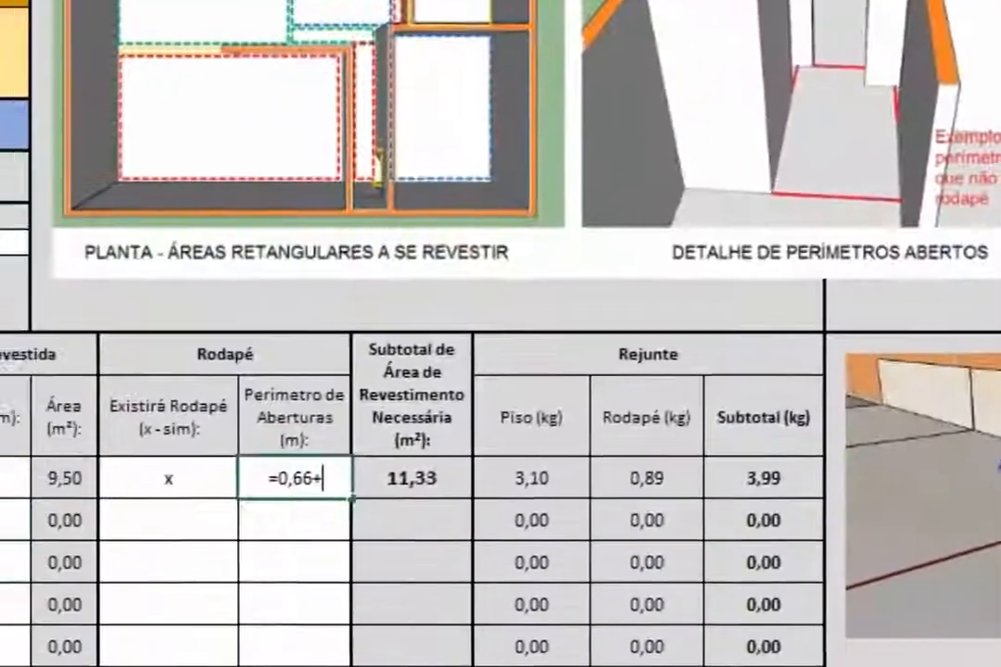
text(1,31)
key(Return)
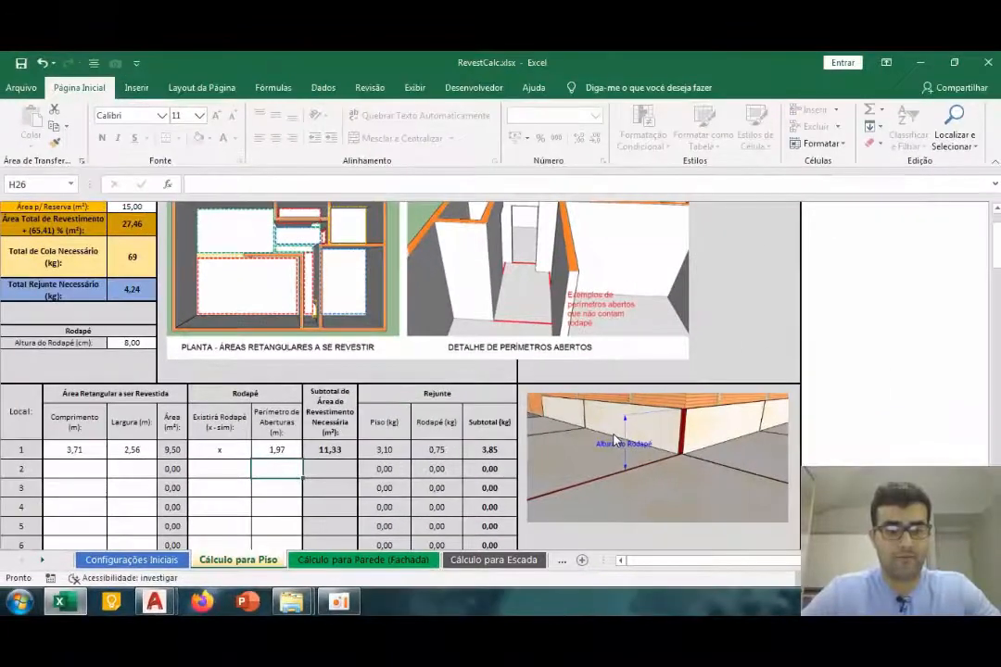
Find the bathroom door opening in the AutoCAD plan and enter 0,66 m as Local 2's length in Excel
key(Left)
key(Left)
key(Left)
key(Left)
key(alt+Tab)
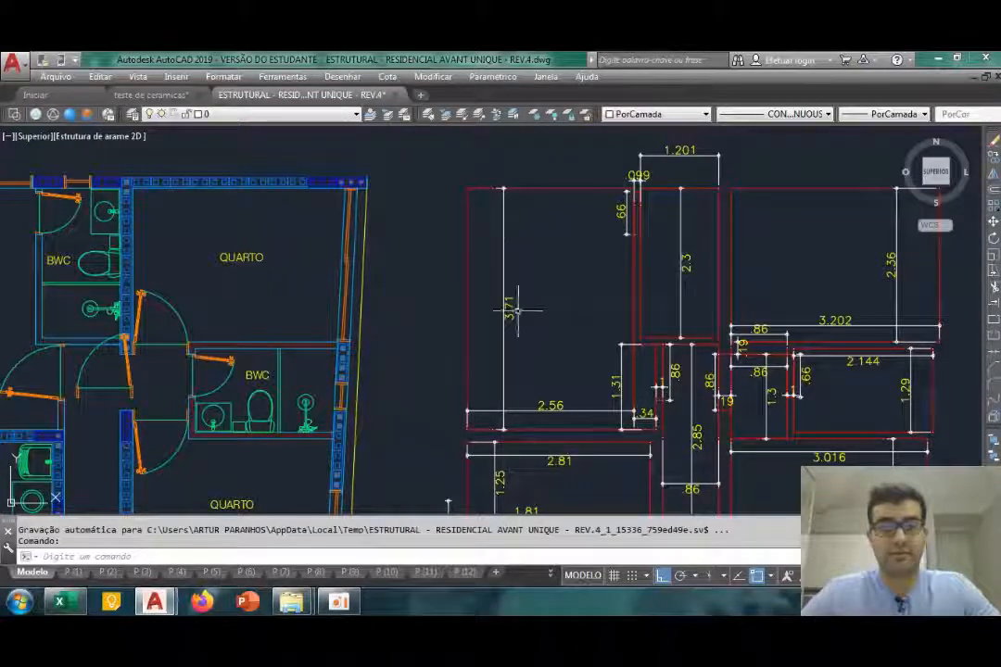
drag(610, 321, 787, 337)
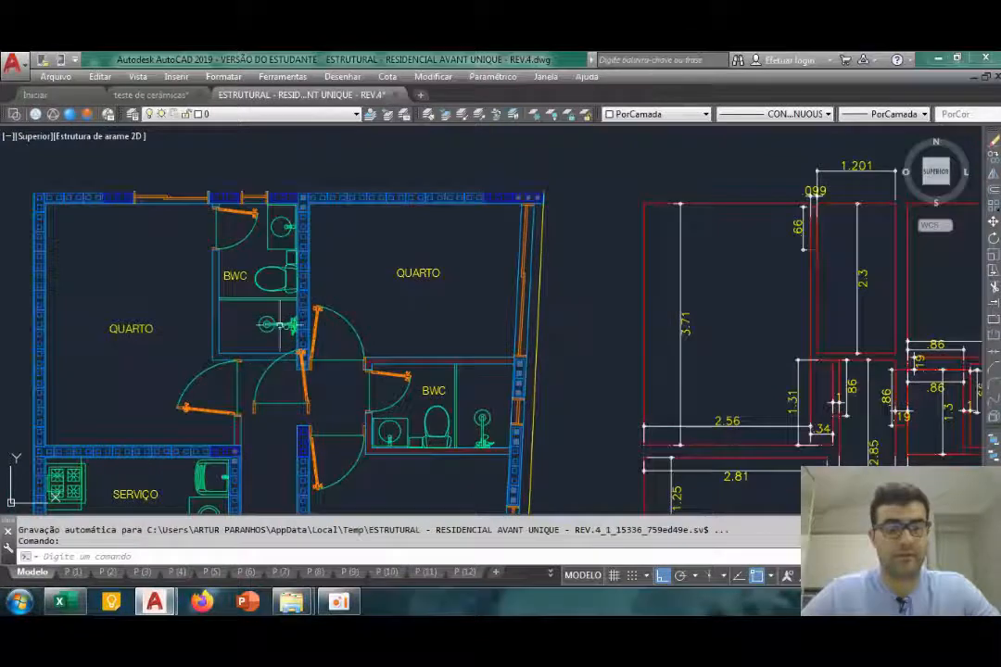
drag(825, 289, 572, 287)
scroll(565, 227, up, 6)
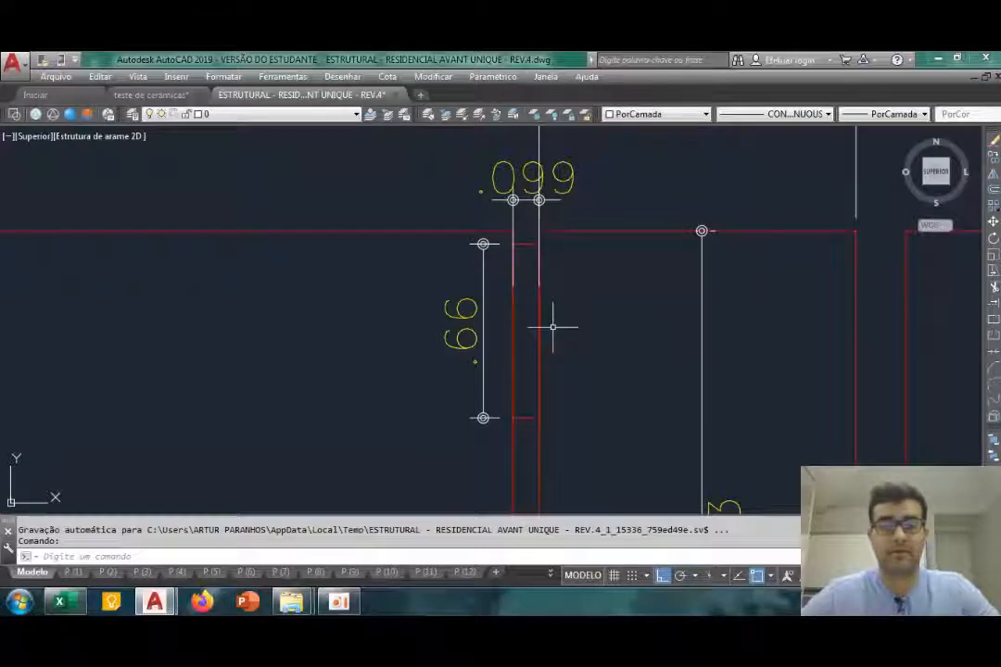
key(alt+Tab)
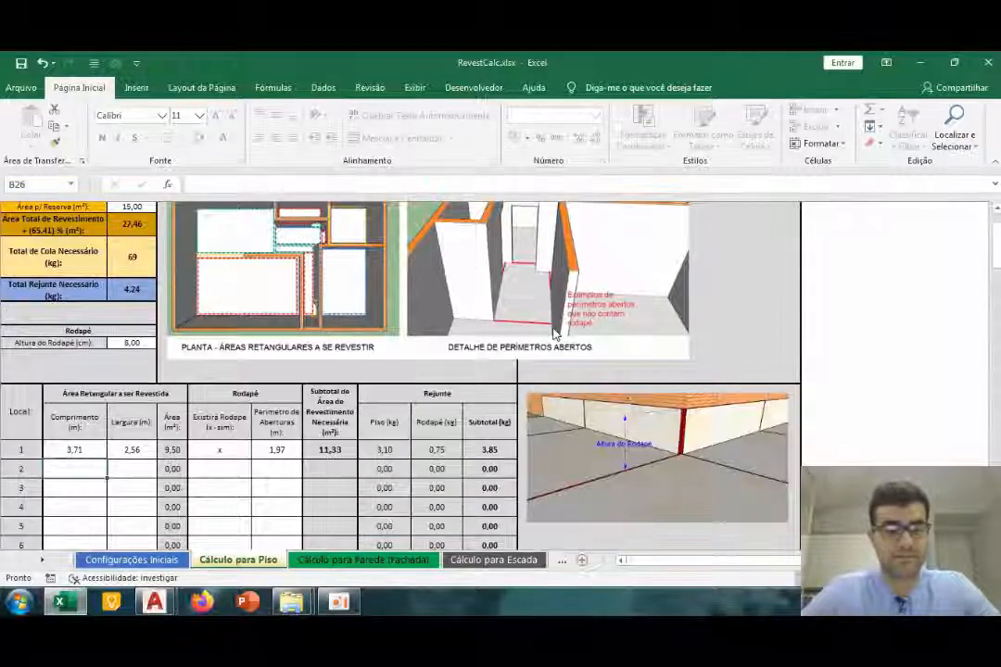
text(0,6)
key(Tab)
Check the door opening's wall thickness in AutoCAD and enter 0,099 m as Local 2's width in Excel
key(alt+Tab)
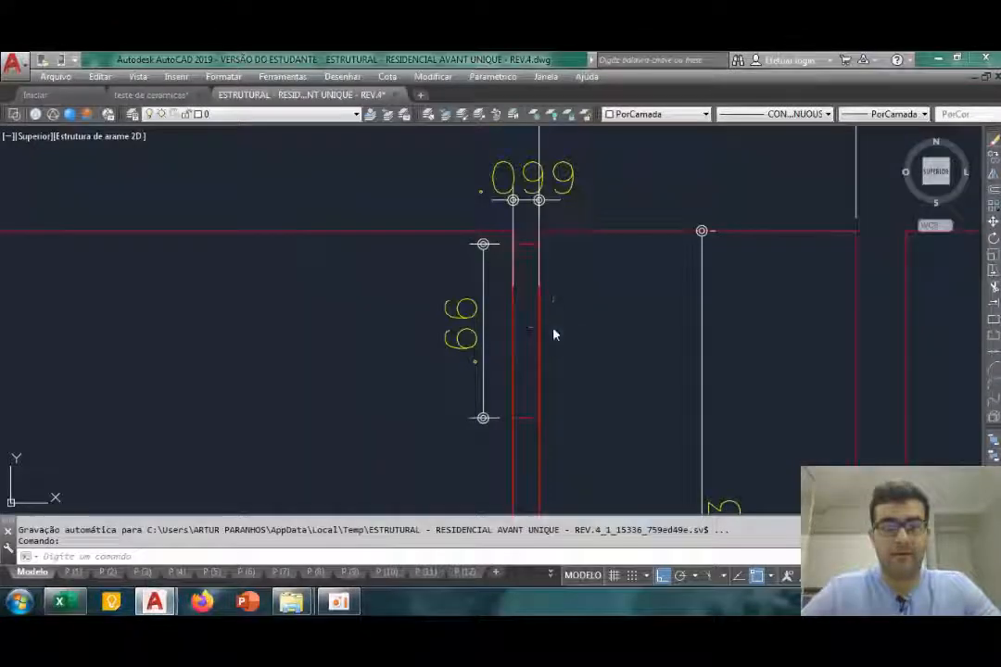
key(alt+Tab)
text(0,099)
key(Return)
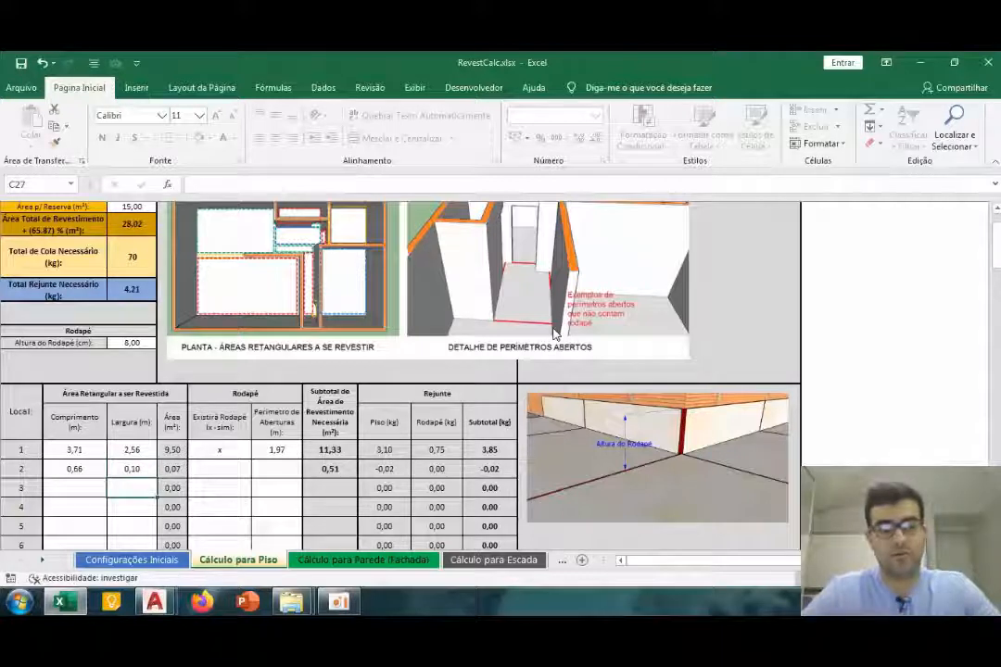
Try marking Local 2 with an x for a skirting board and clear the mark
key(Up)
key(Right)
key(Right)
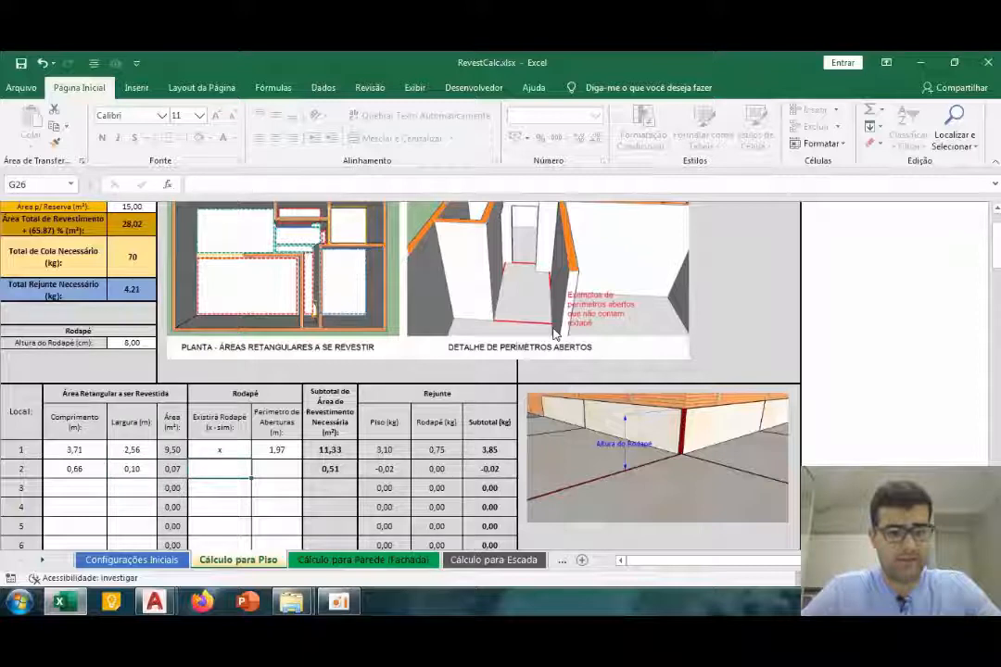
text(x)
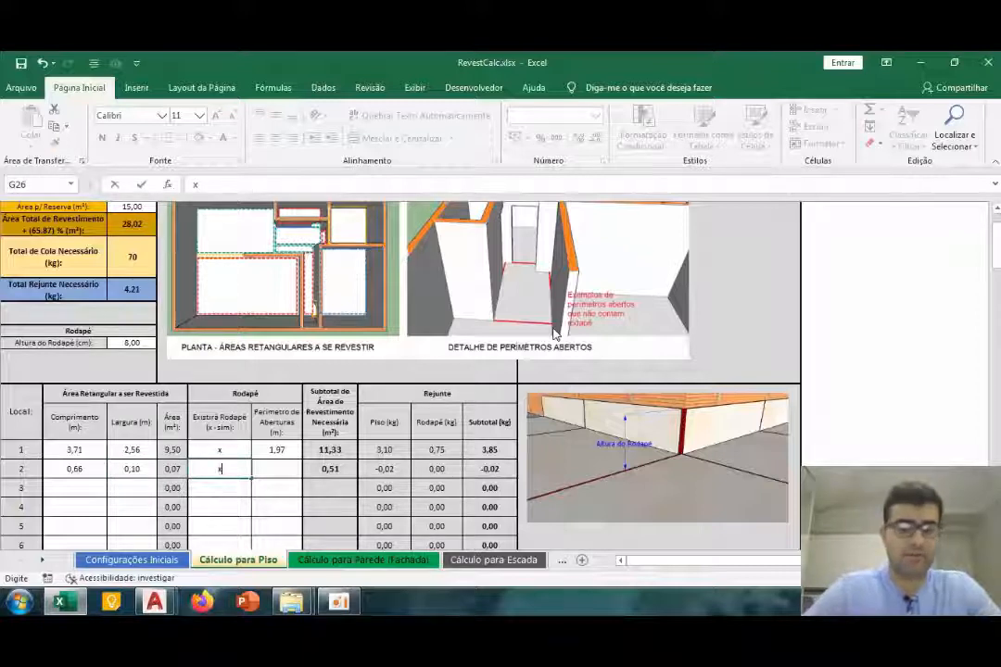
key(BackSpace)
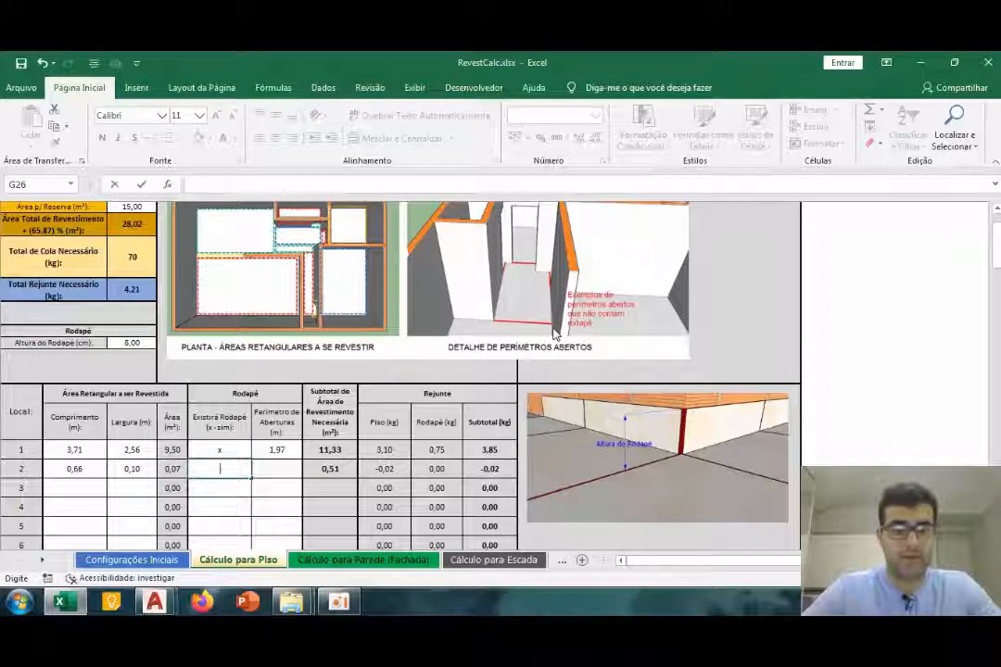
key(Return)
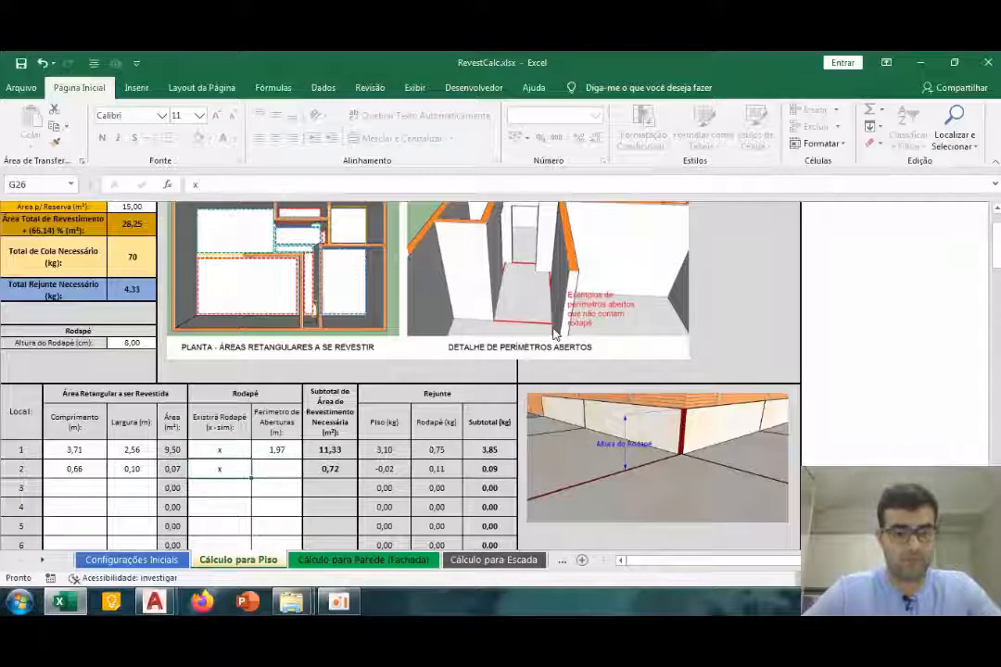
key(Delete)
key(Right)
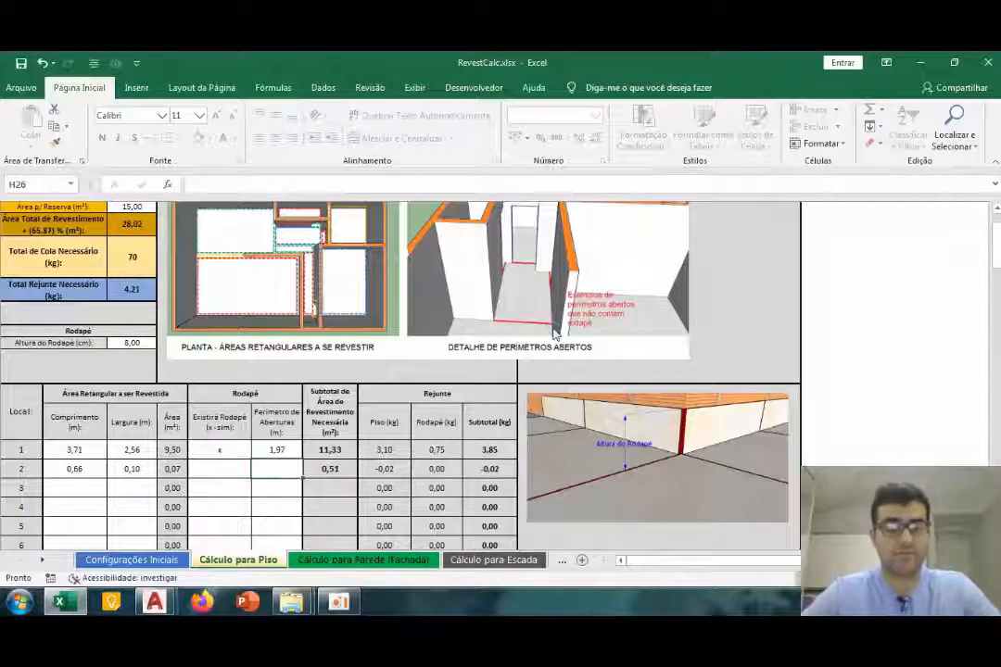
Select Local 3's length cell and, in the AutoCAD plan, examine the upper bathroom and its dimensioned rectangle
key(Left)
key(Down)
key(Left)
key(Left)
key(alt+Tab)
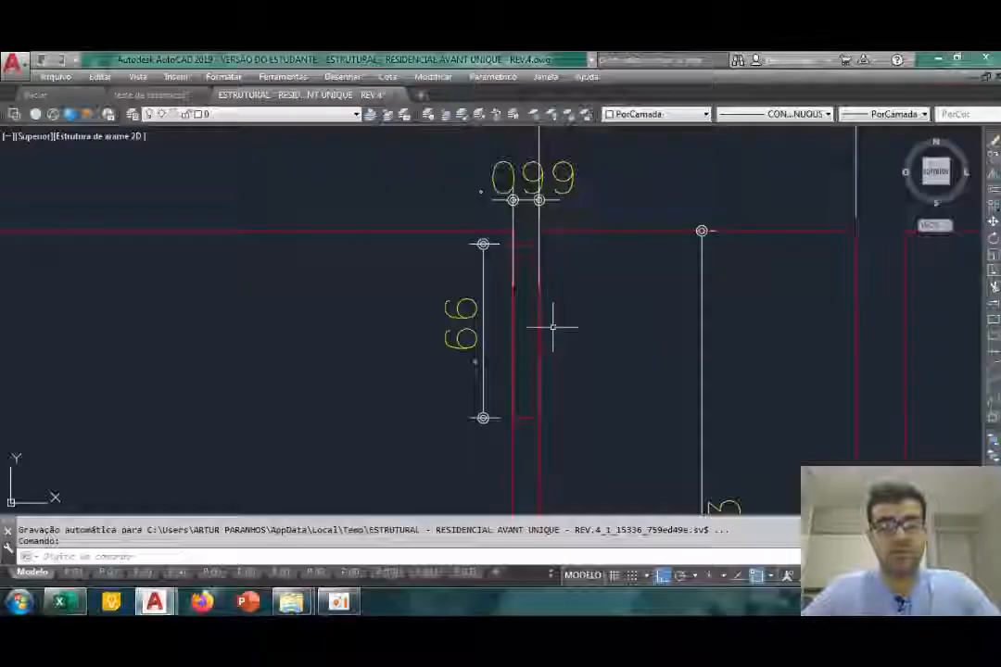
scroll(519, 347, down, 3)
scroll(204, 334, up, 6)
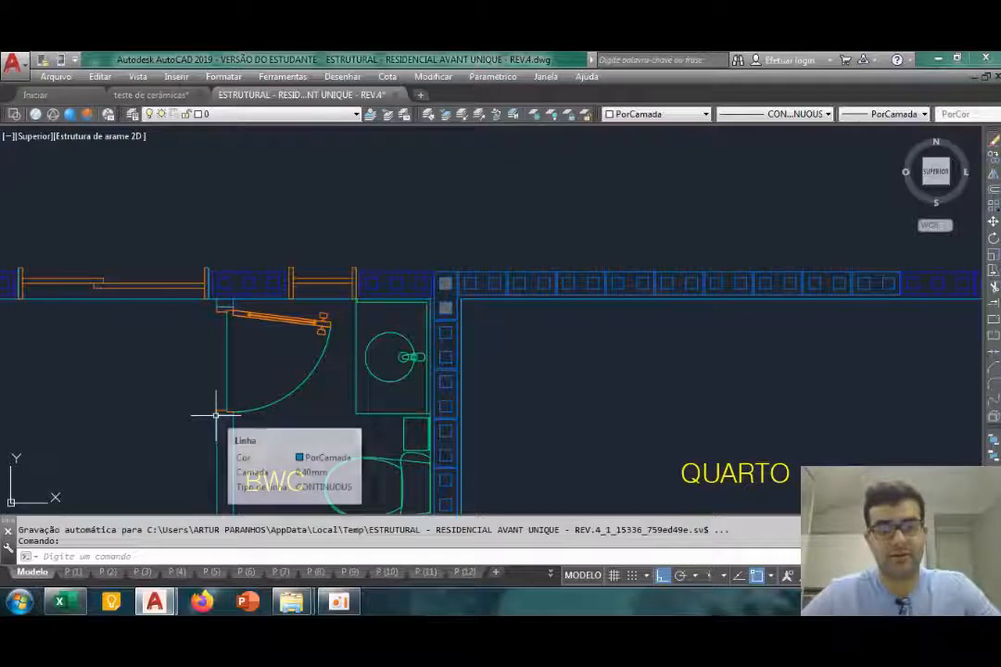
scroll(451, 399, down, 4)
drag(603, 436, 456, 408)
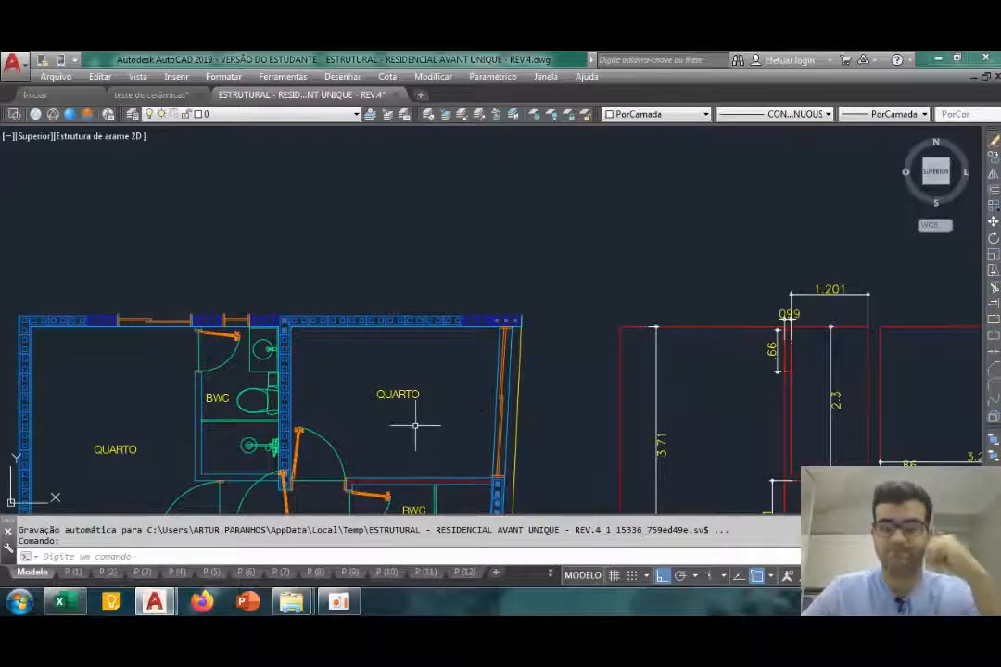
drag(749, 441, 737, 398)
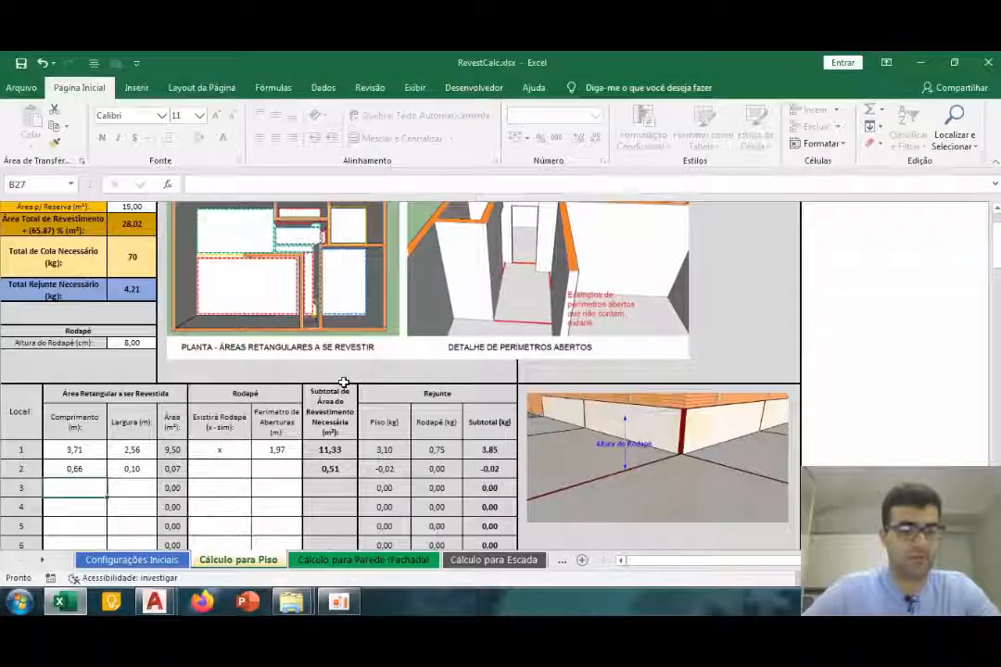
In the Excel floor sheet, enter 2,3 m as Local 3's length and 1,2 m as its width
text(2,3)
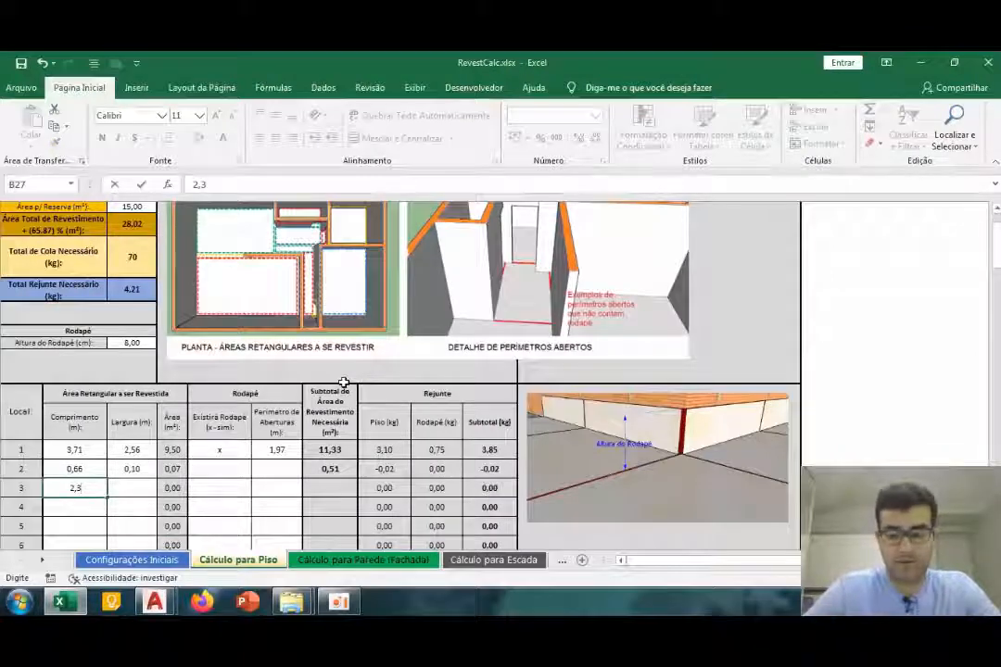
key(Tab)
text(1)
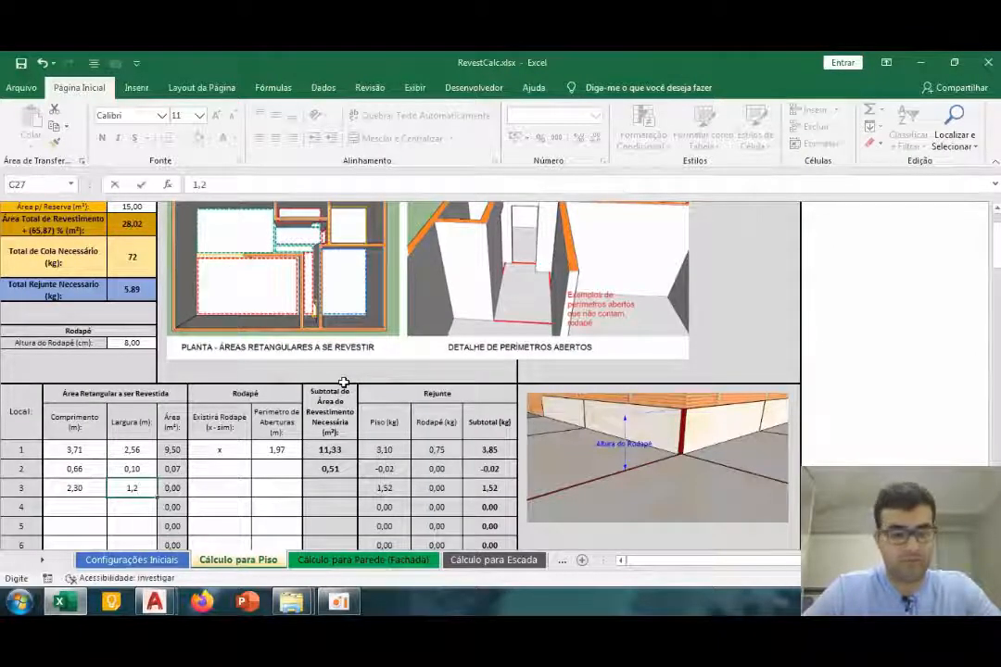
text(,2)
key(Tab)
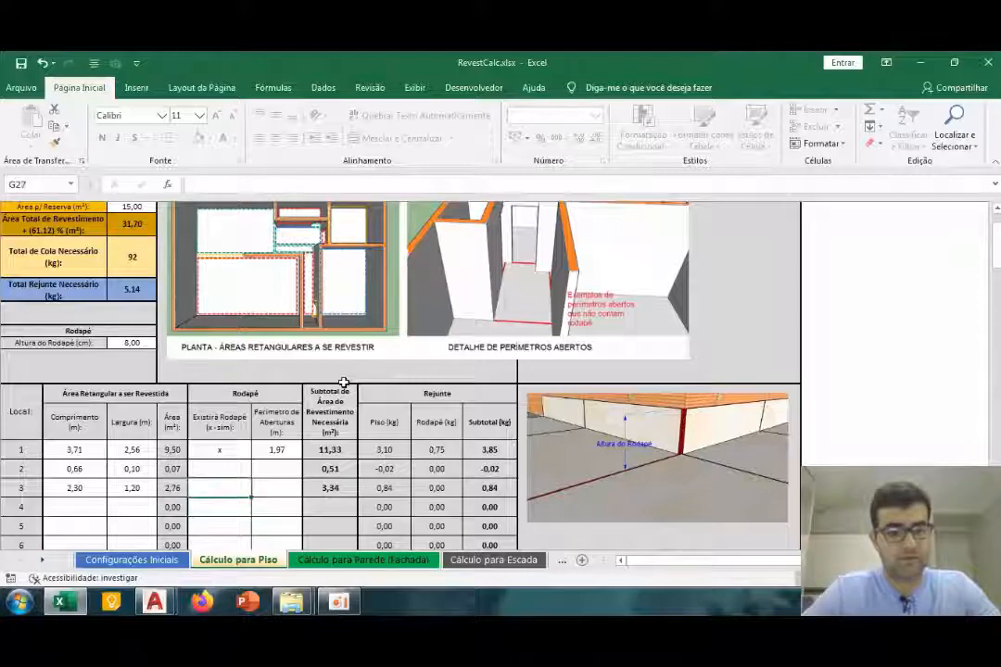
key(Down)
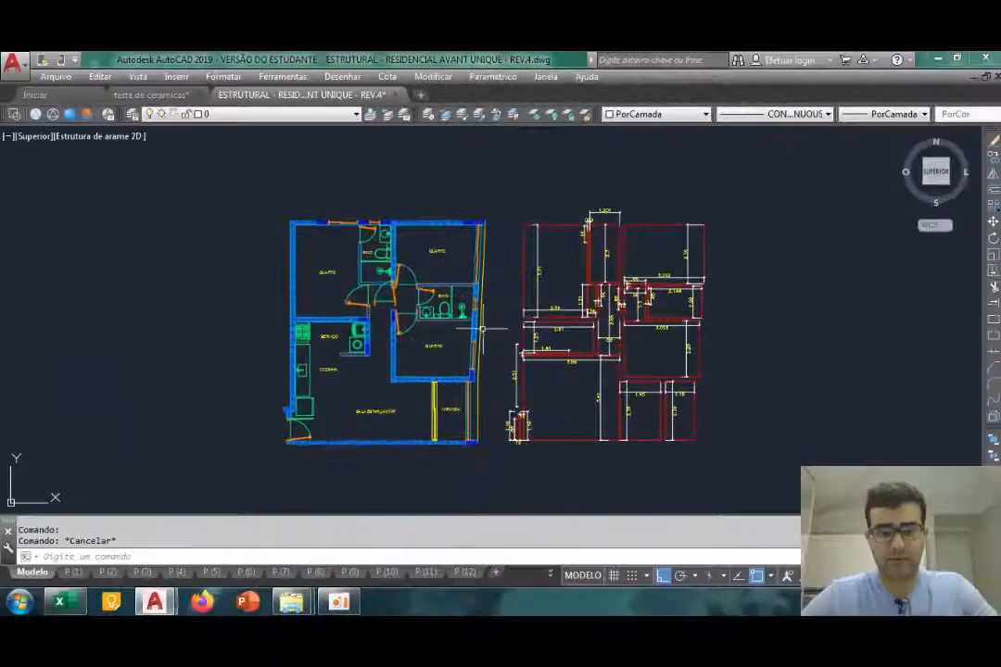
In AutoCAD, move the lower bedroom's red rectangle by its lower-left corner onto the matching inner wall corner of the floor plan
scroll(640, 349, up, 2)
drag(680, 371, 586, 344)
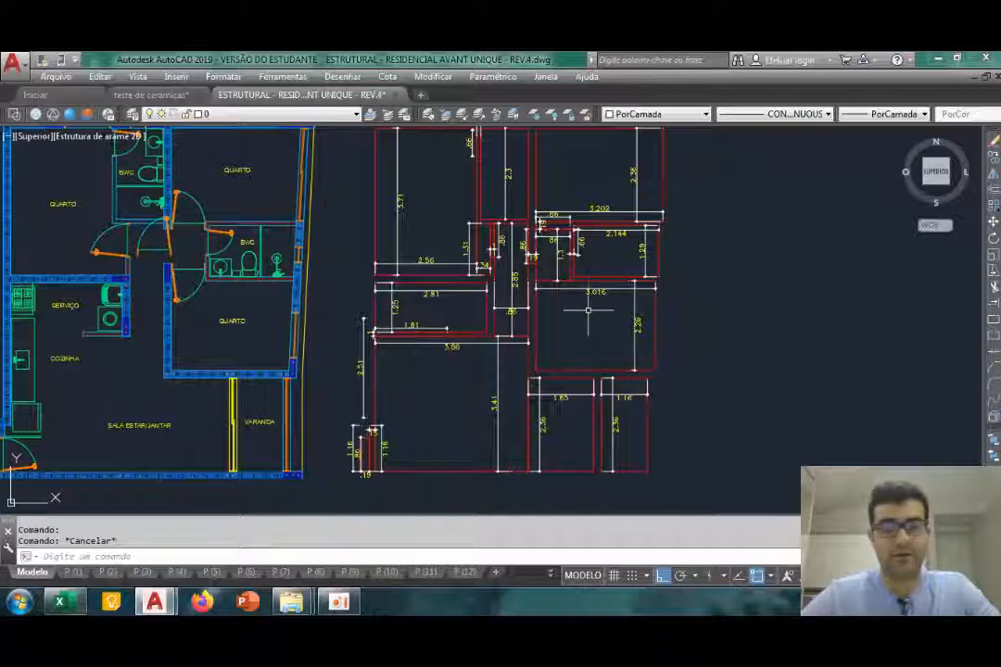
click(656, 310)
text(m)
key(Return)
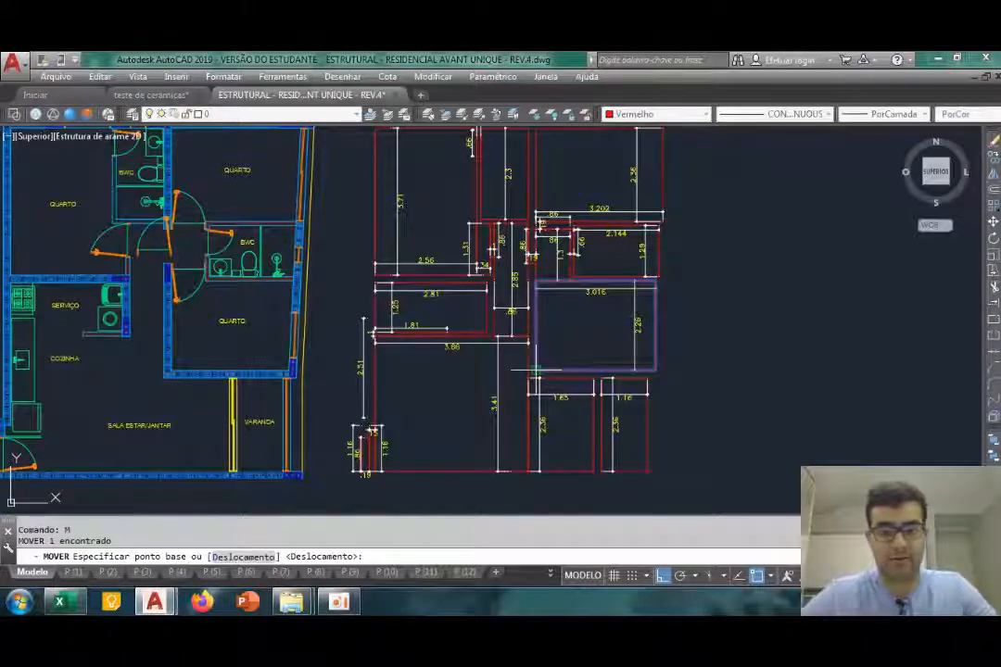
click(536, 371)
scroll(199, 362, up, 7)
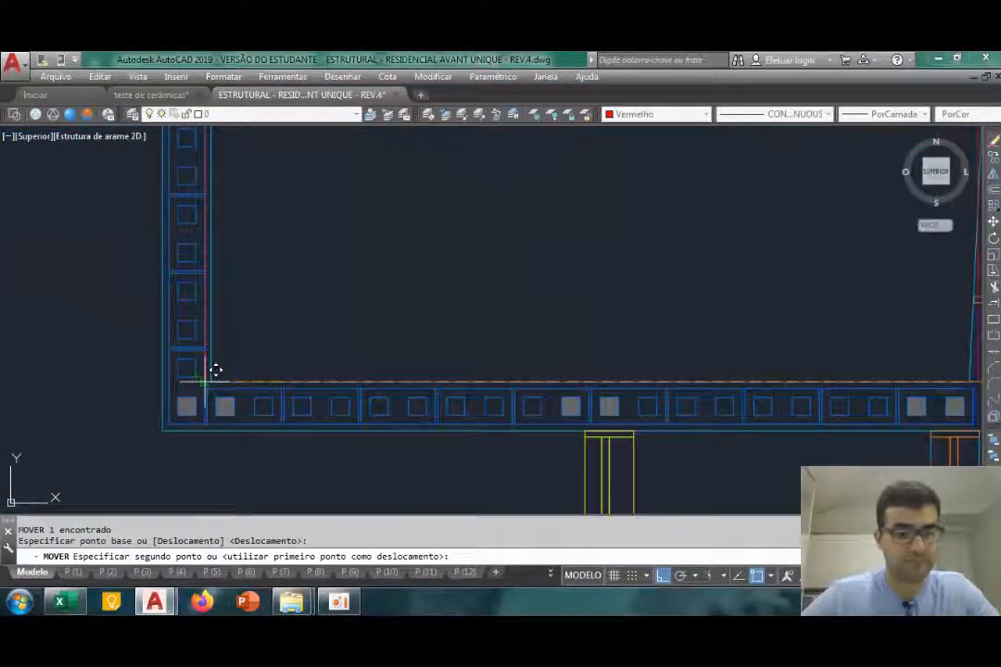
click(223, 370)
Check how the moved rectangle fits along the lower bedroom's slanted outer wall, and undo the move
scroll(223, 370, down, 5)
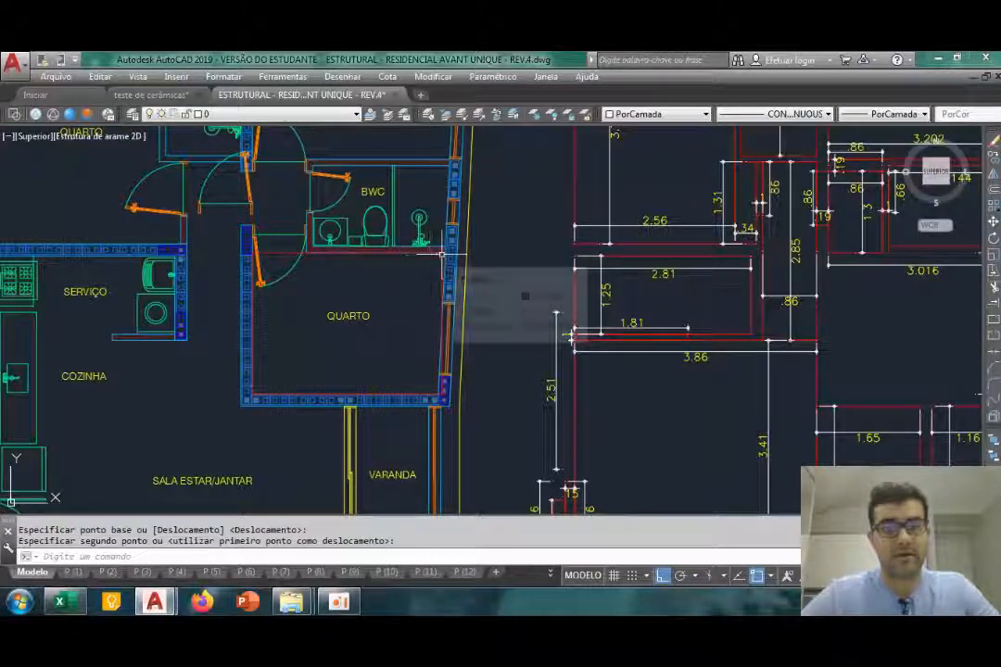
drag(919, 312, 817, 309)
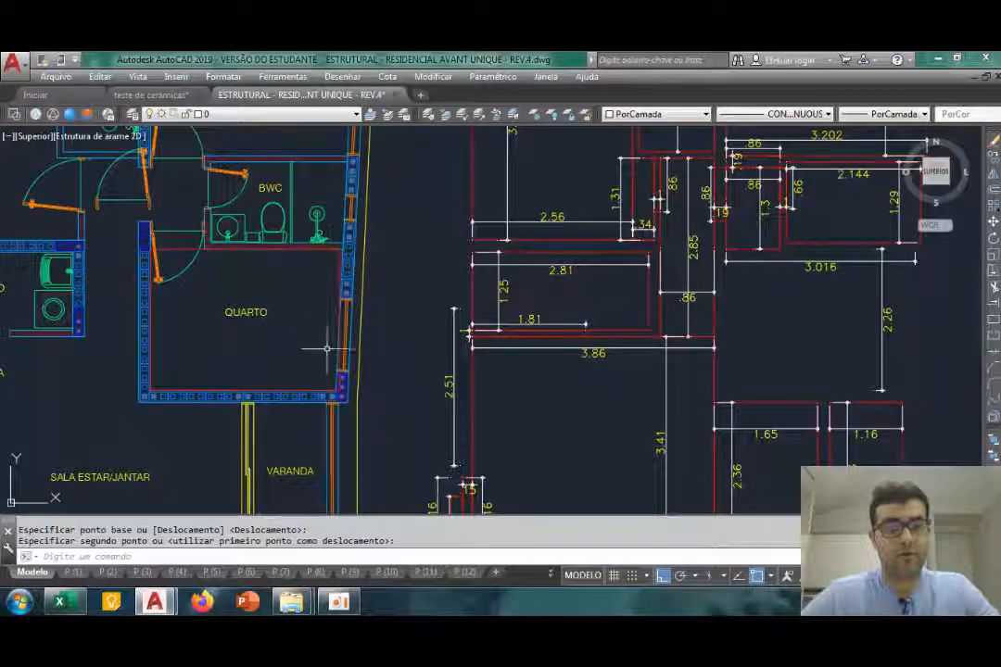
scroll(357, 385, up, 6)
scroll(366, 380, down, 6)
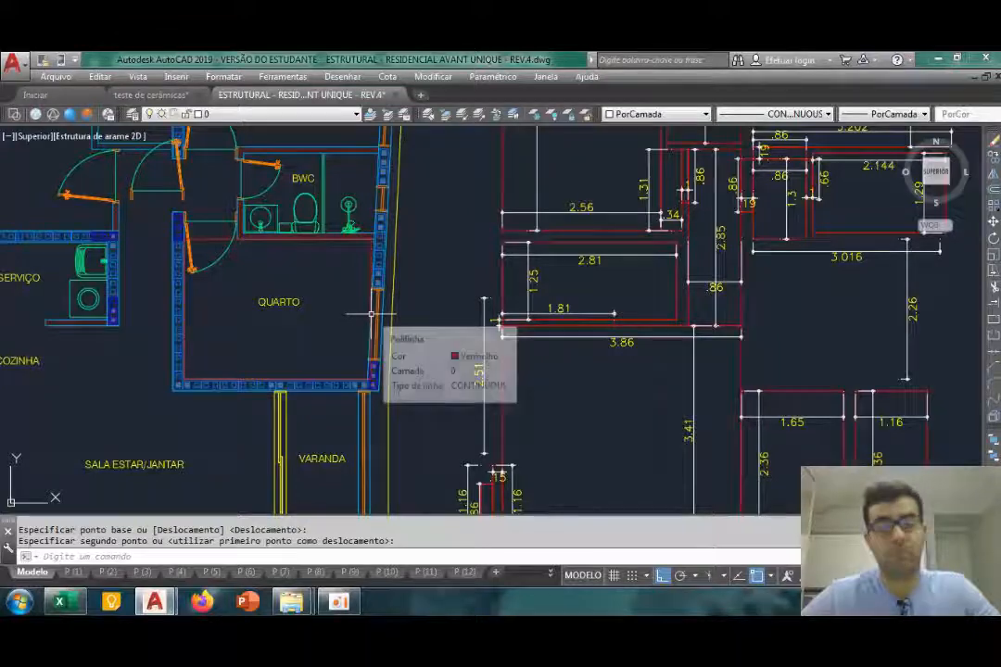
scroll(370, 265, up, 2)
scroll(372, 241, up, 2)
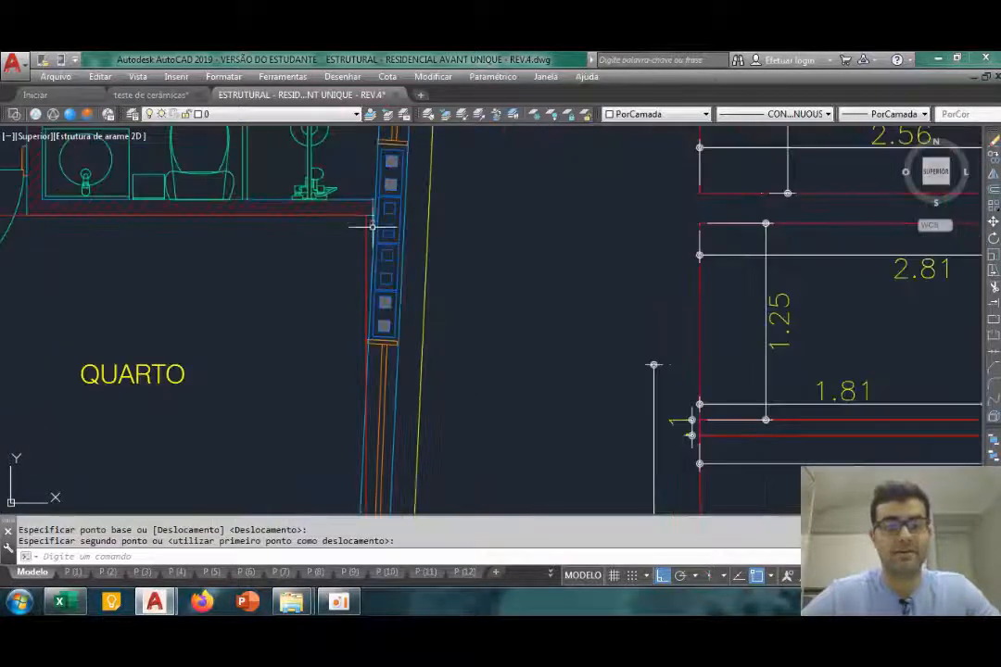
scroll(370, 234, up, 3)
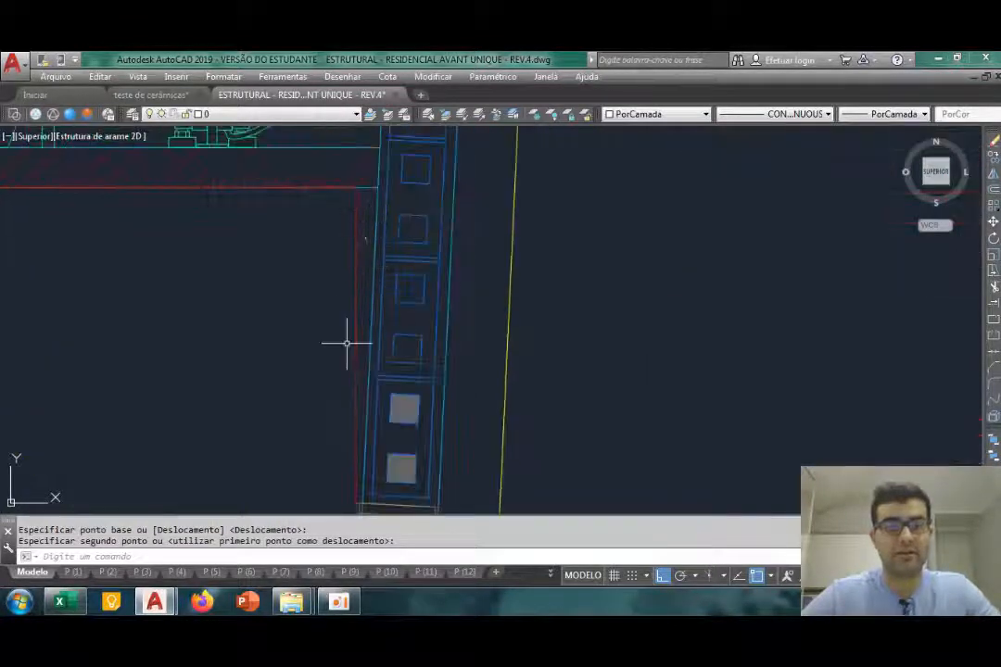
scroll(374, 191, down, 5)
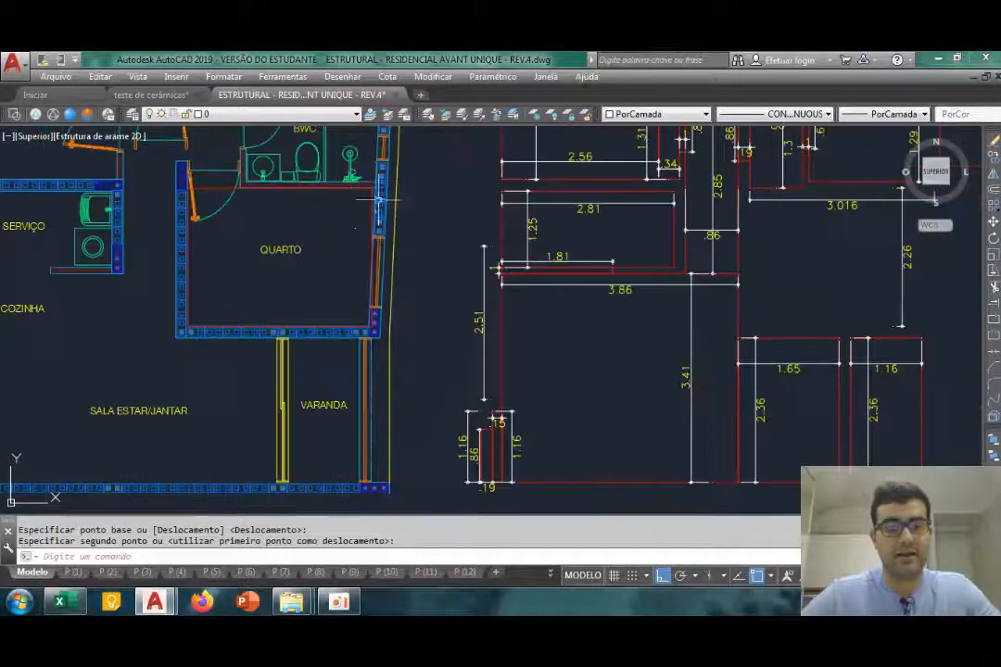
scroll(374, 269, up, 4)
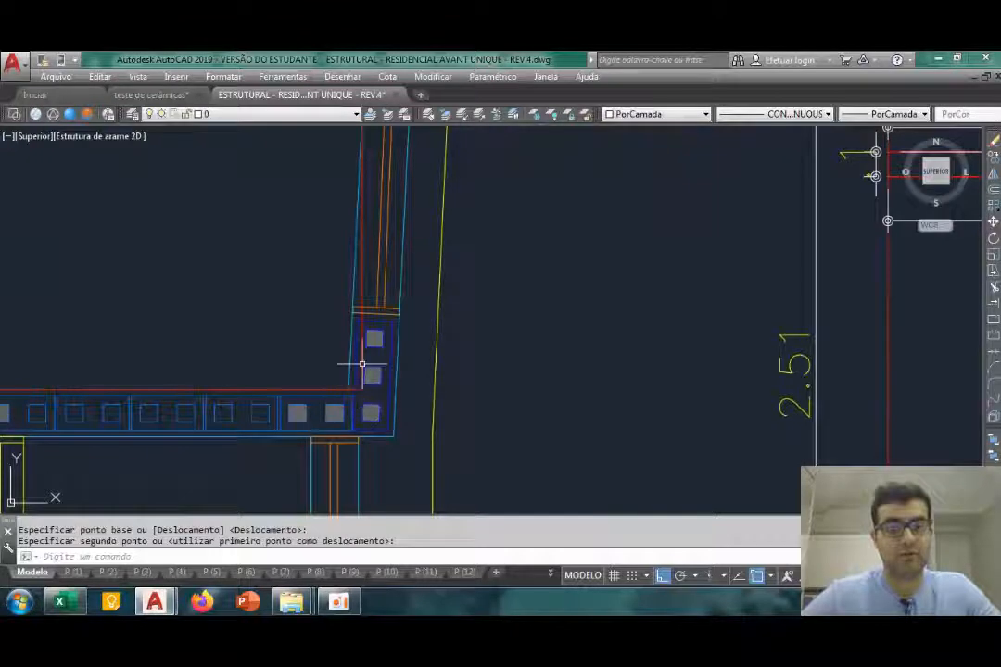
scroll(362, 276, down, 4)
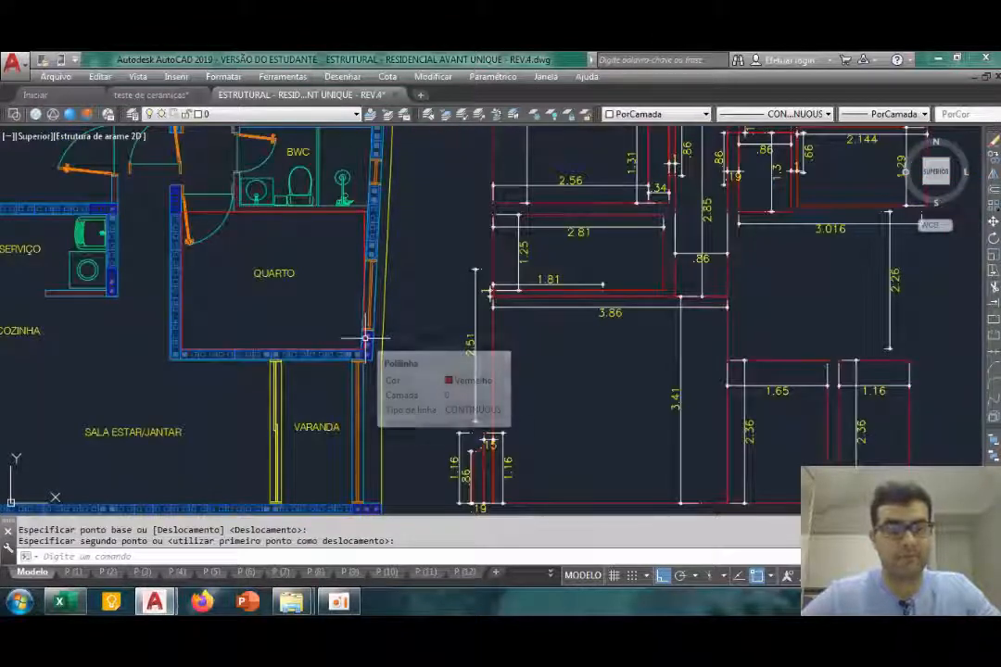
key(ctrl+z)
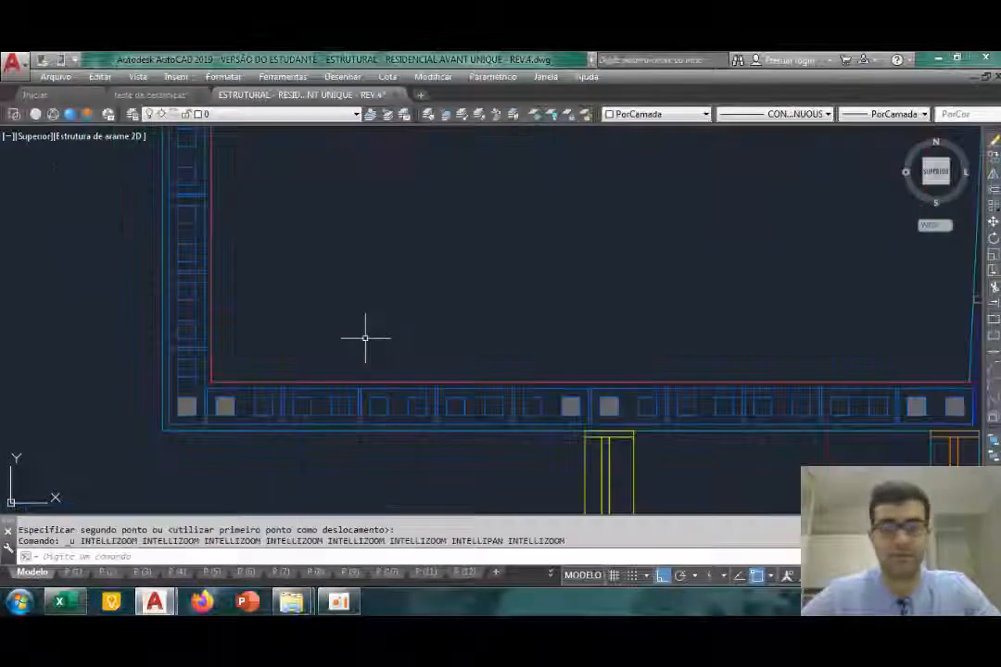
key(ctrl+z)
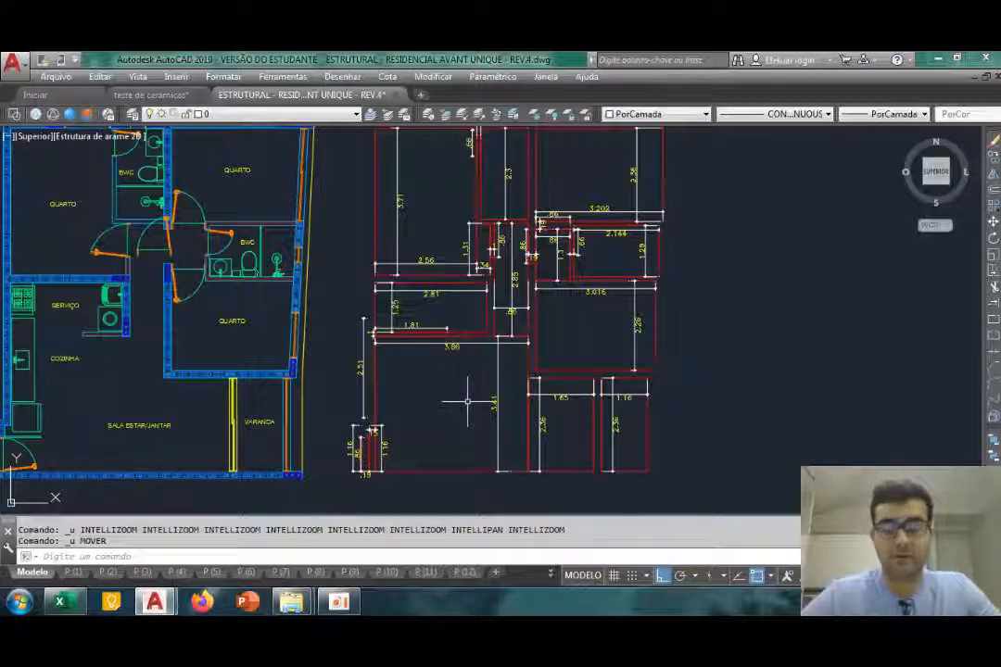
Consult the lower bedroom's dimensions and enter 3,016 m as Local 5's length and 2,26 m as its width in Excel
scroll(606, 299, up, 2)
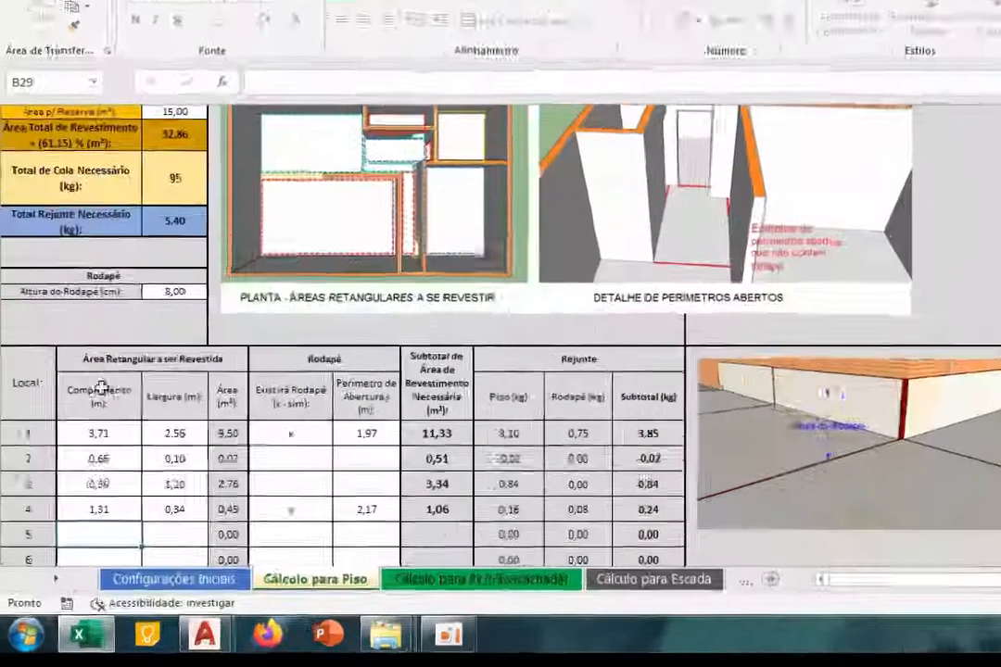
text(3,0)
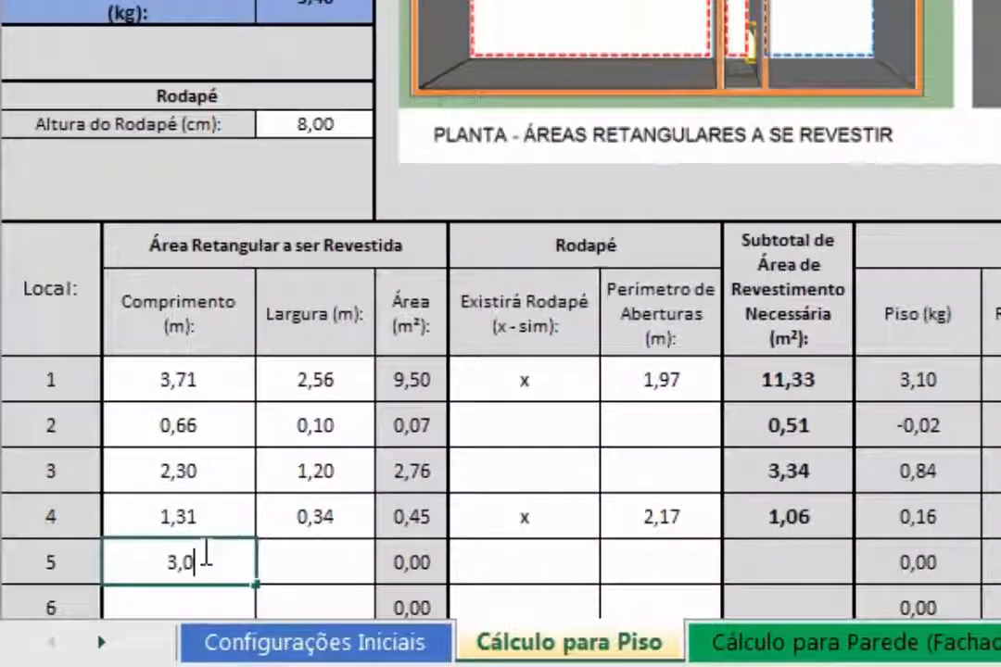
text(16)
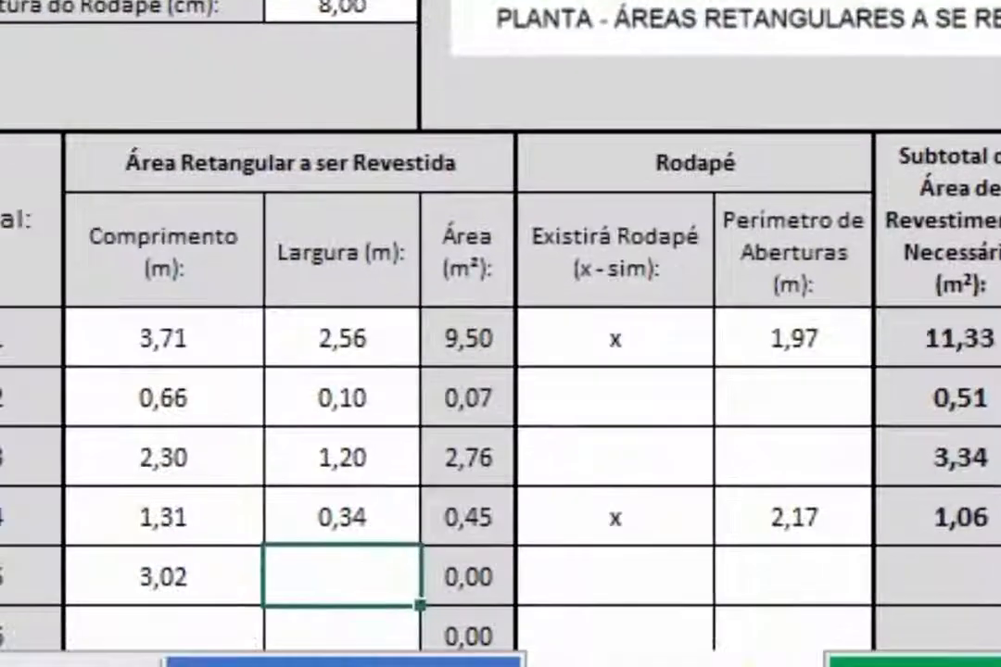
text(2,26)
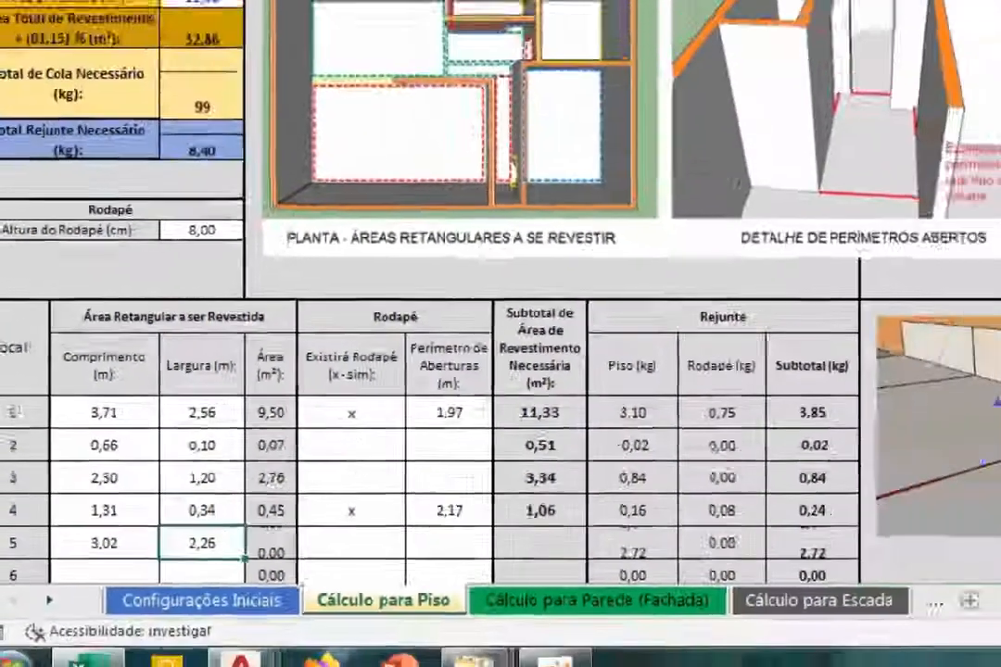
key(Return)
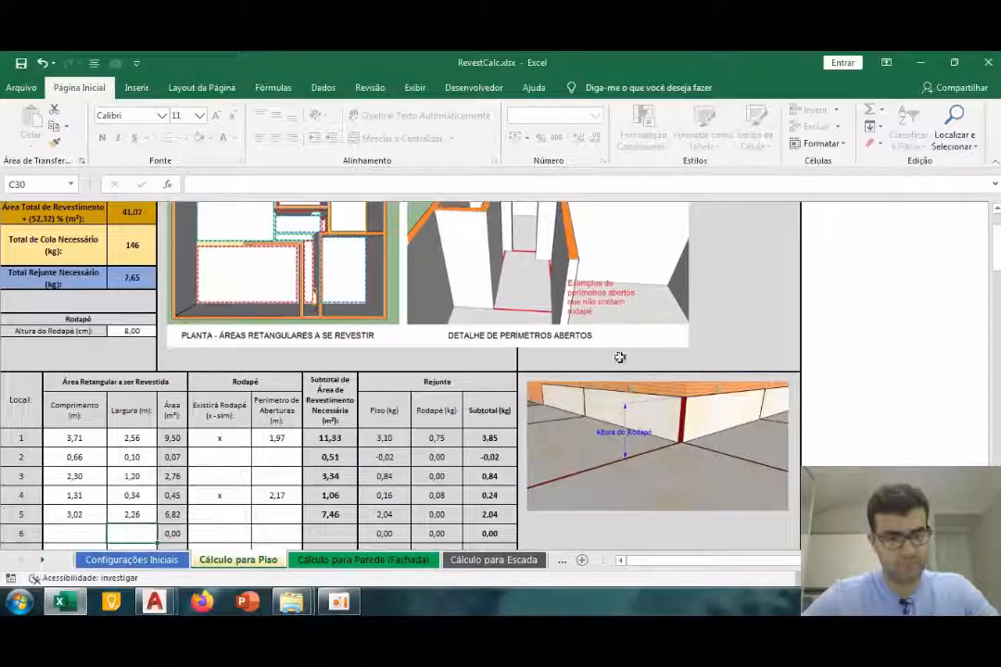
Mark Local 5 with an x for a skirting board, consult the bedroom door in AutoCAD and enter 0,86 m as its opening perimeter
click(227, 514)
text(x)
click(277, 517)
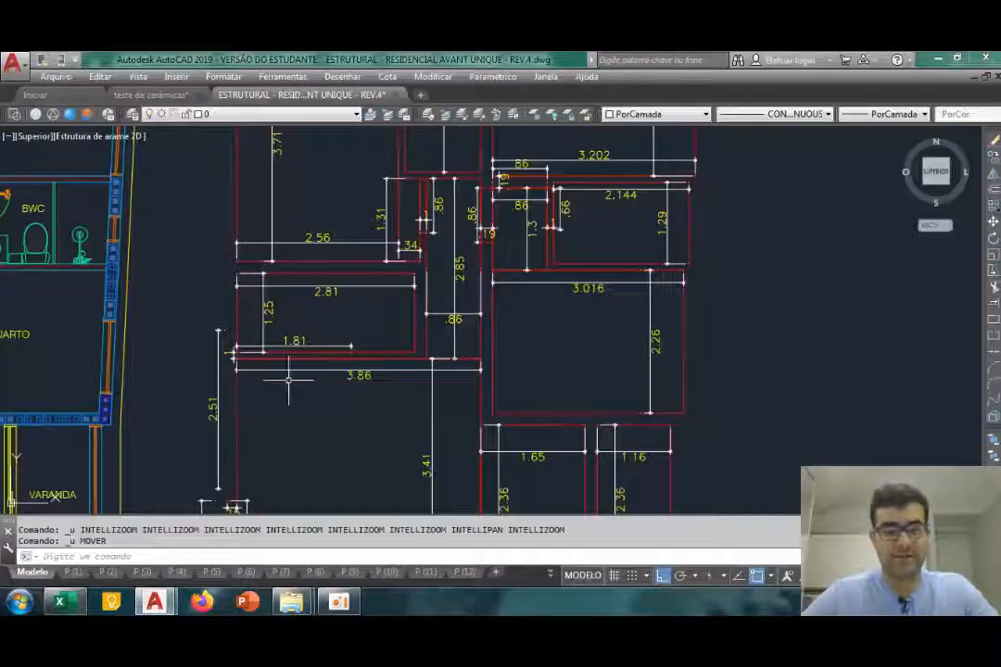
drag(259, 384, 628, 390)
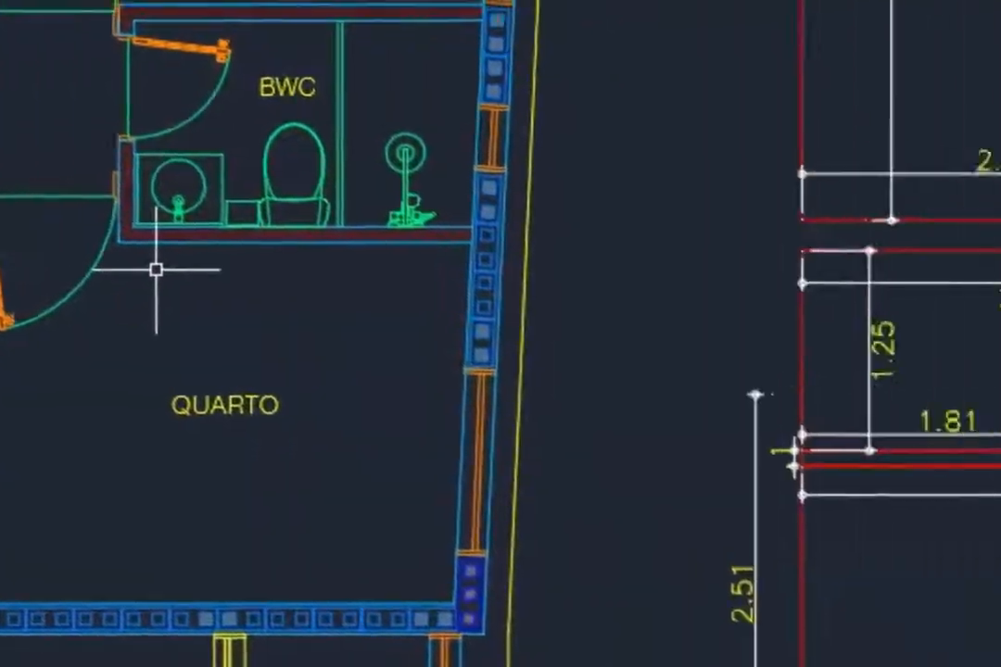
drag(296, 440, 29, 440)
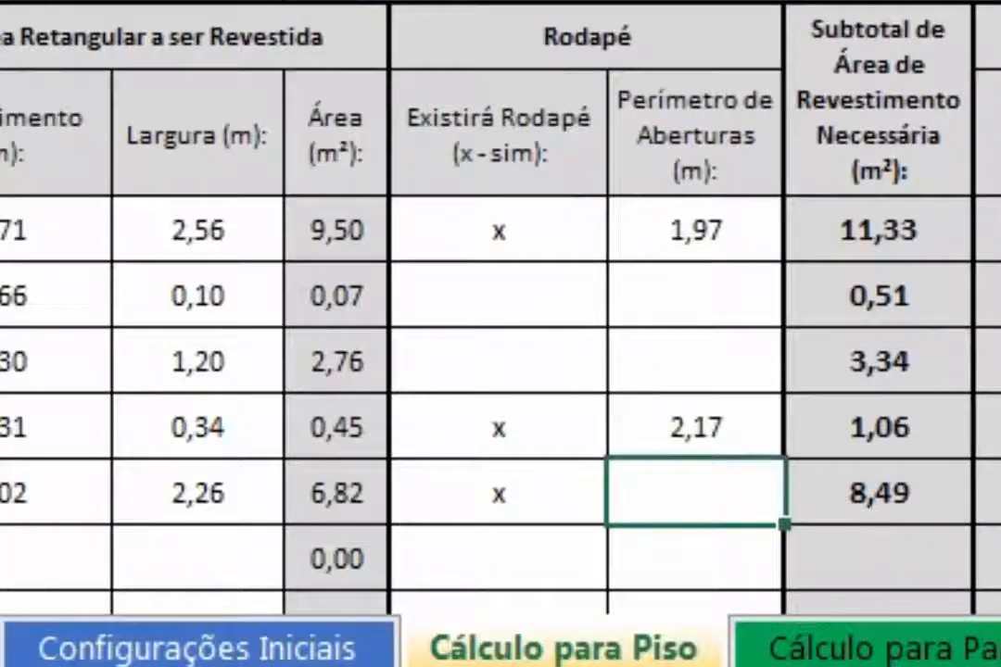
text(0,86)
key(Return)
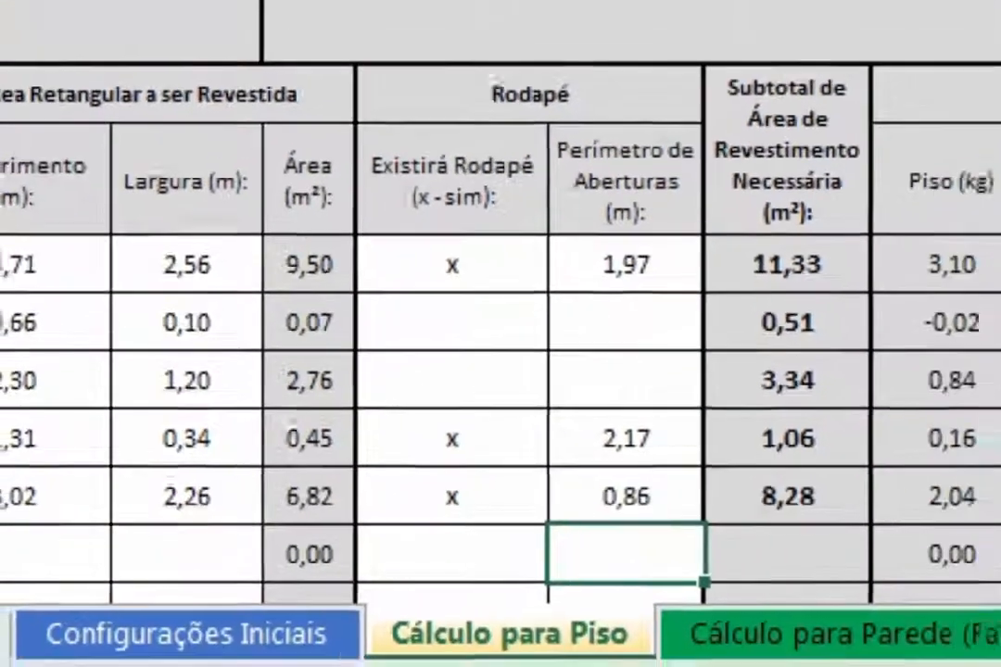
Examine the formula behind the total covering area on the Excel floor sheet
key(alt+Tab)
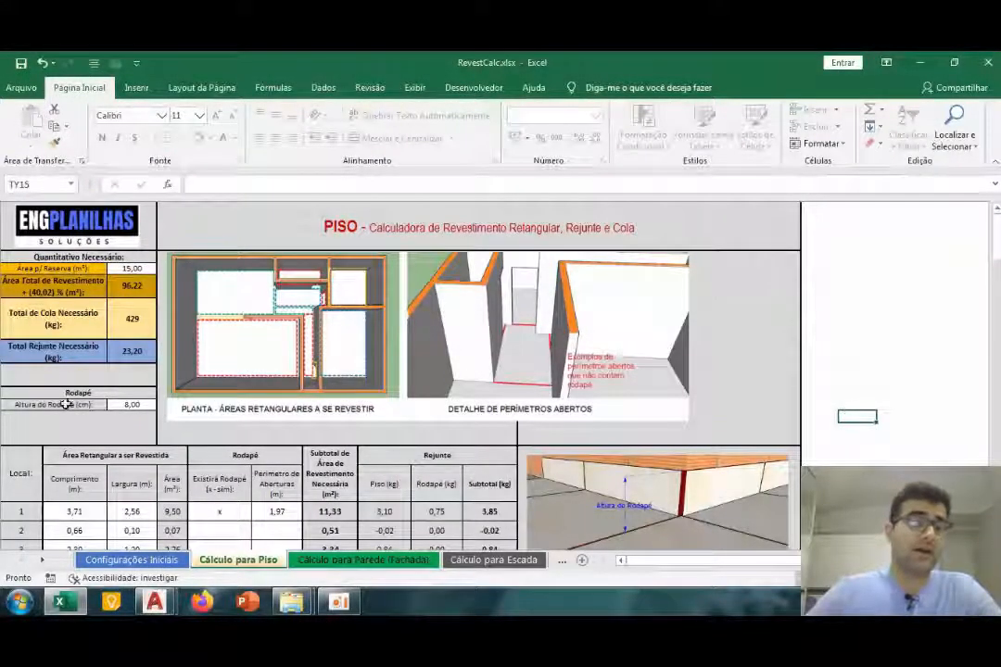
click(130, 285)
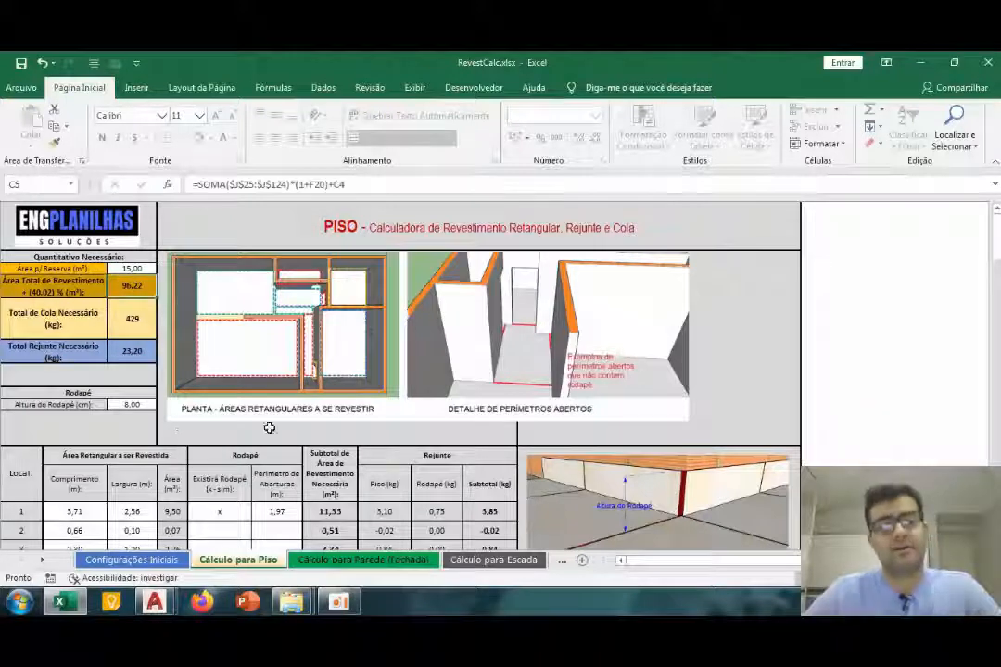
click(893, 404)
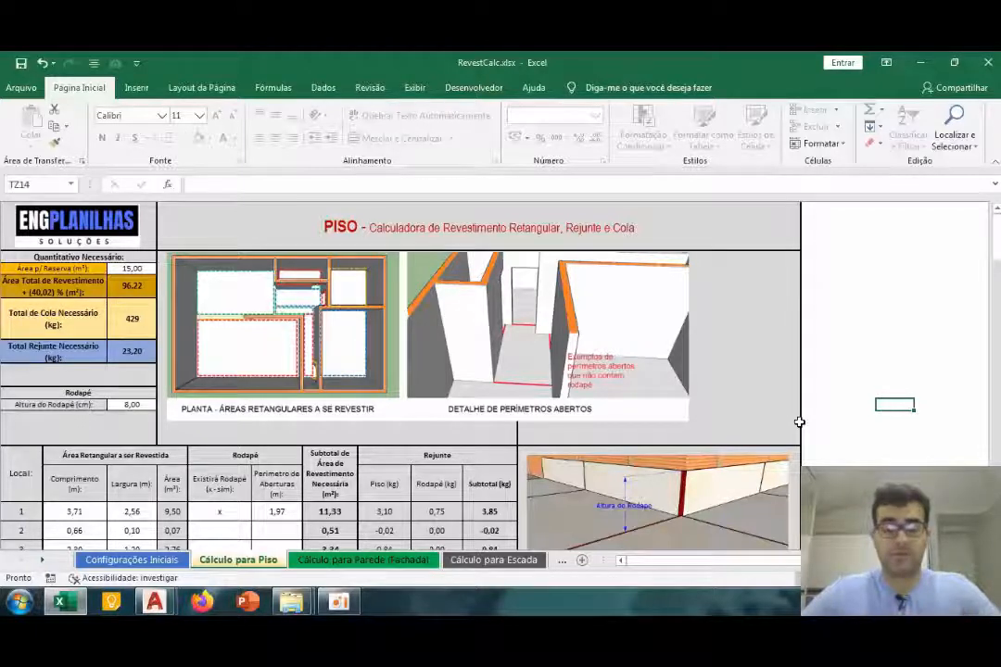
View the wall and facade calculation sheet and return to the floor calculation sheet
click(409, 562)
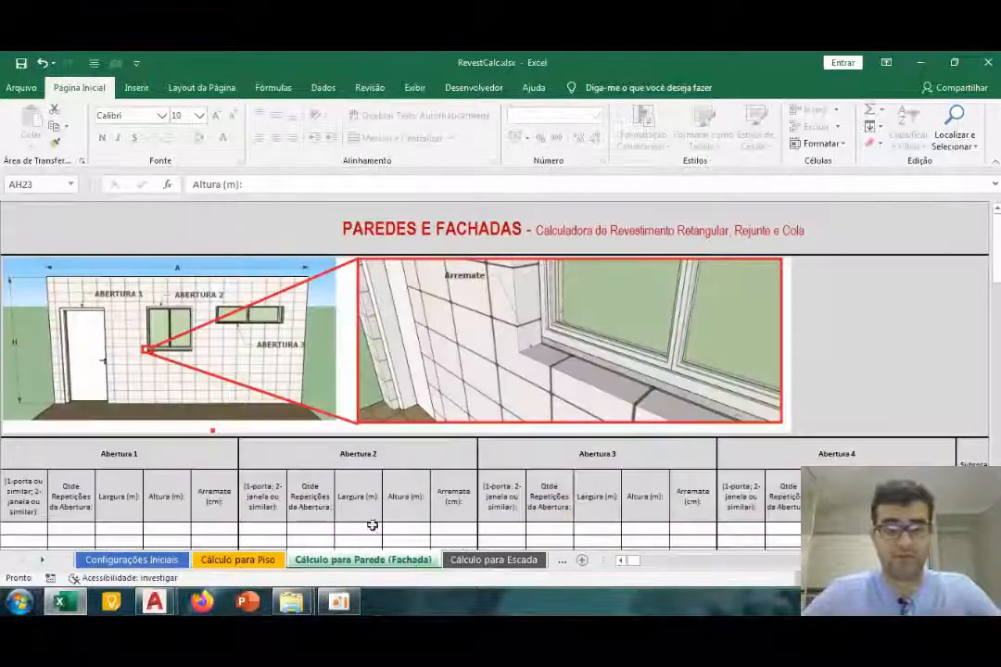
click(239, 562)
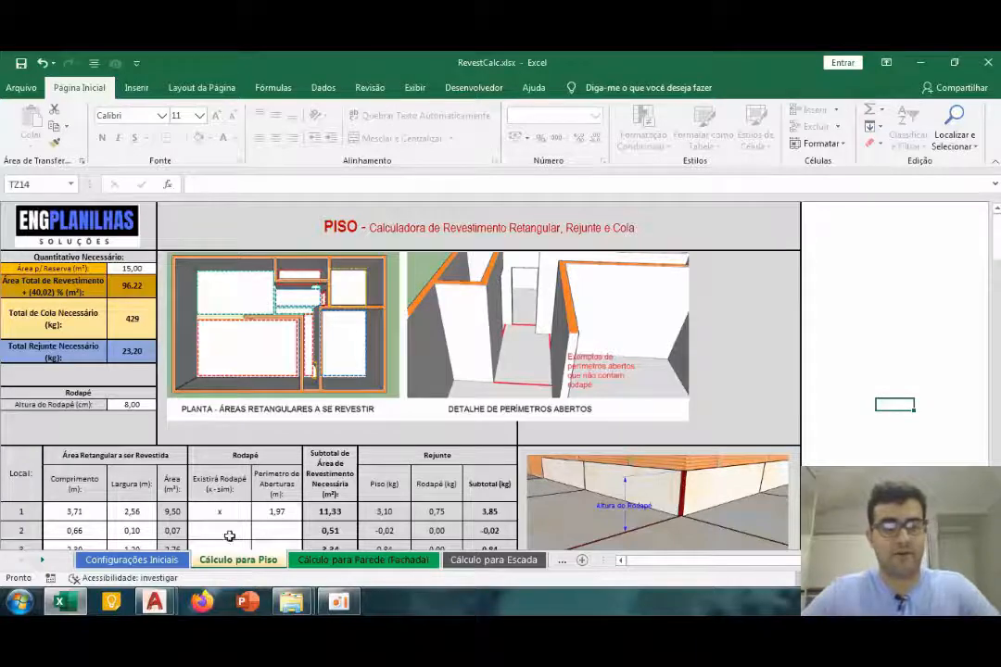
Review the Local rows on the floor calculation sheet, consult the dimensioned plan in AutoCAD, and return to the Excel floor totals
scroll(229, 535, down, 3)
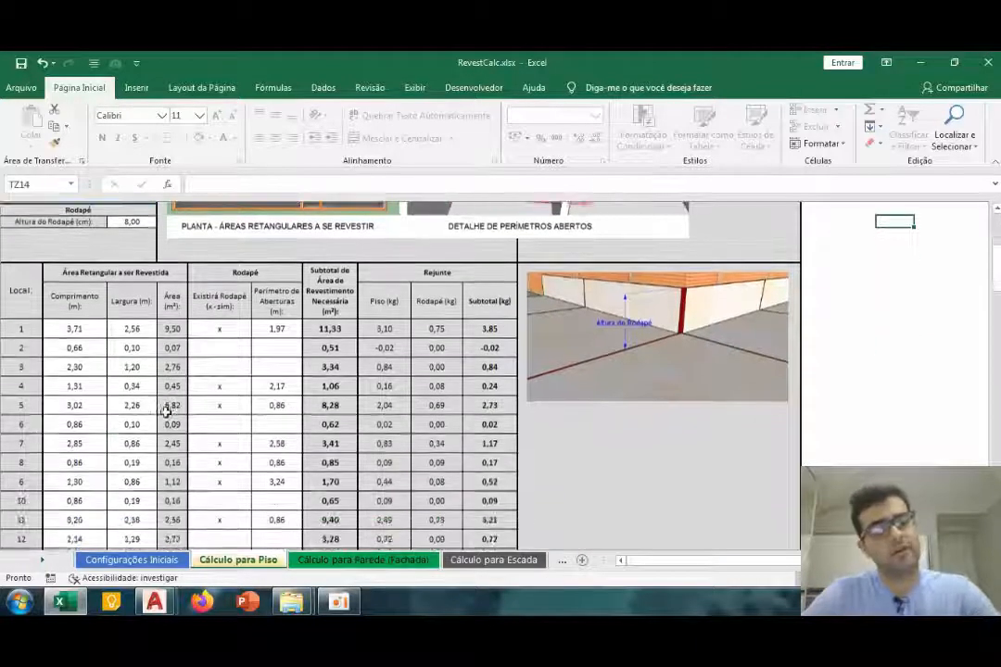
scroll(167, 410, down, 1)
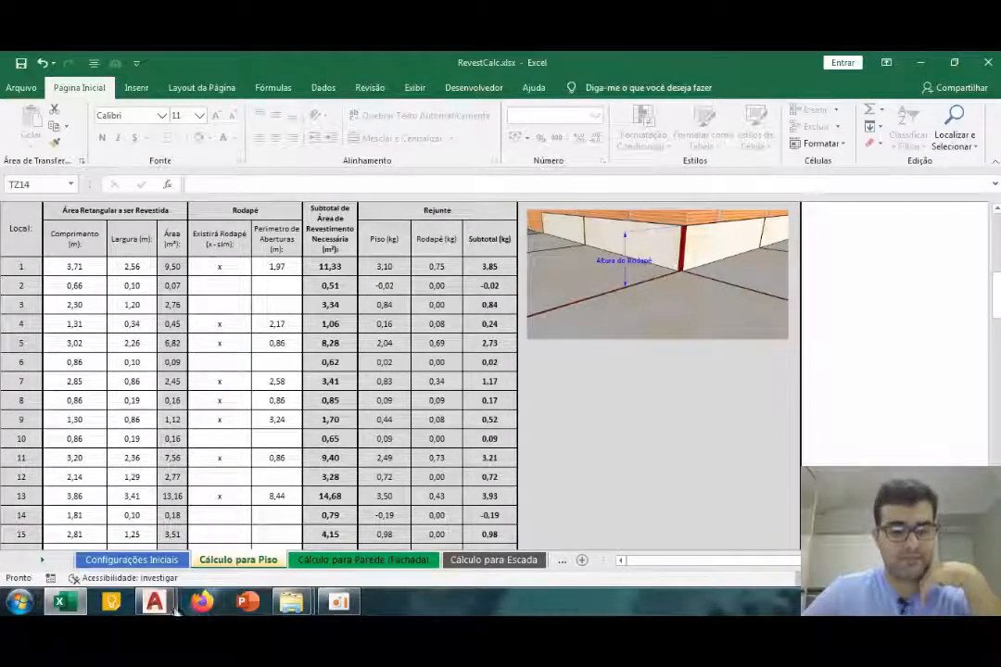
mouse_move(154, 603)
click(220, 535)
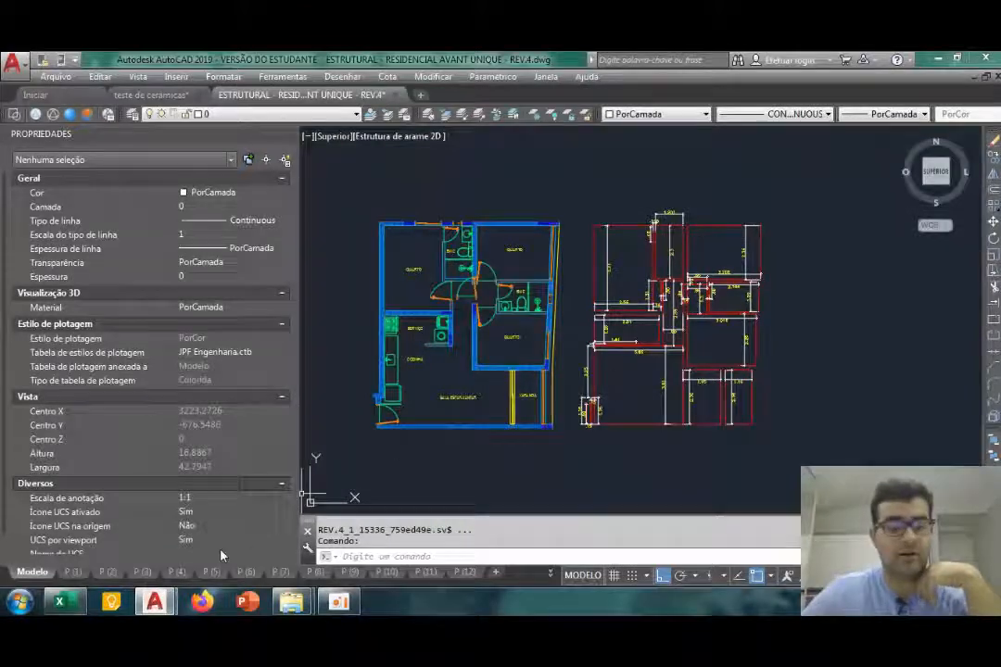
click(60, 603)
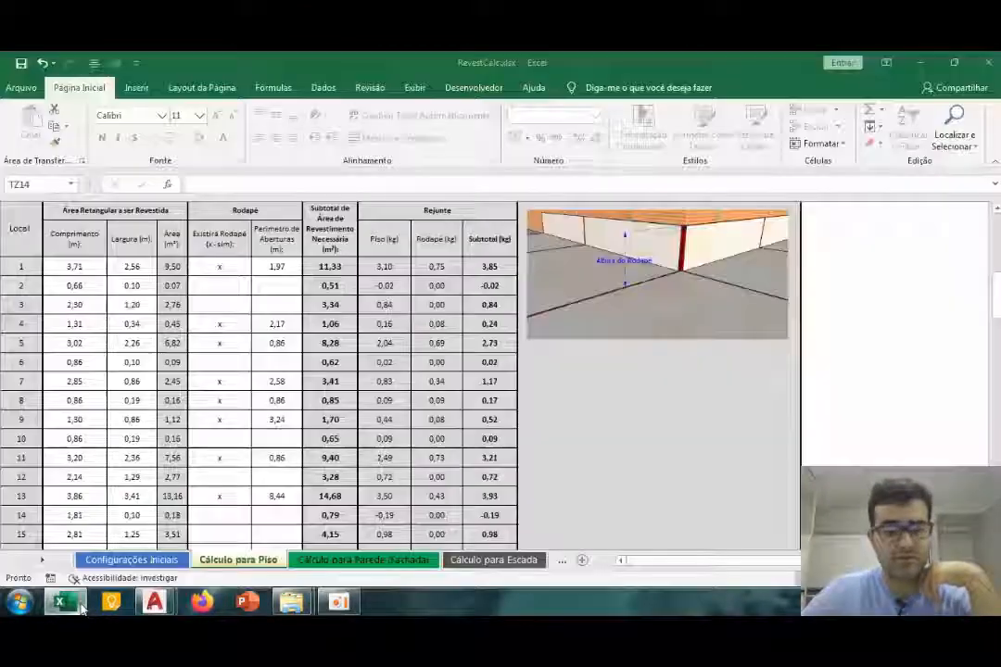
scroll(347, 422, up, 4)
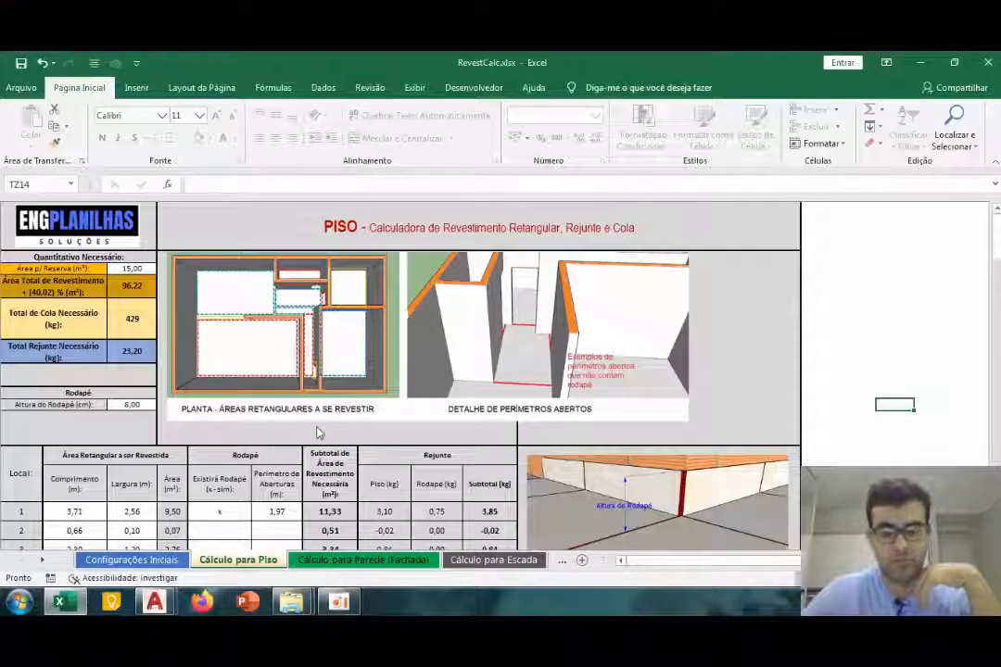
In the initial settings sheet, set the tile length A to 68 cm and the tile width B to 30 cm
click(146, 560)
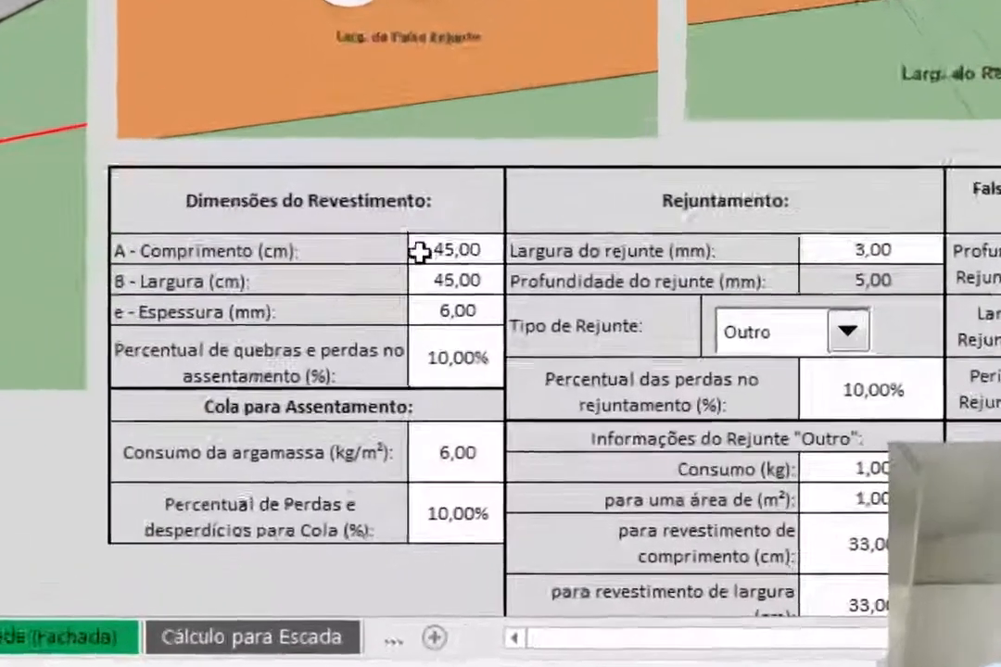
click(517, 325)
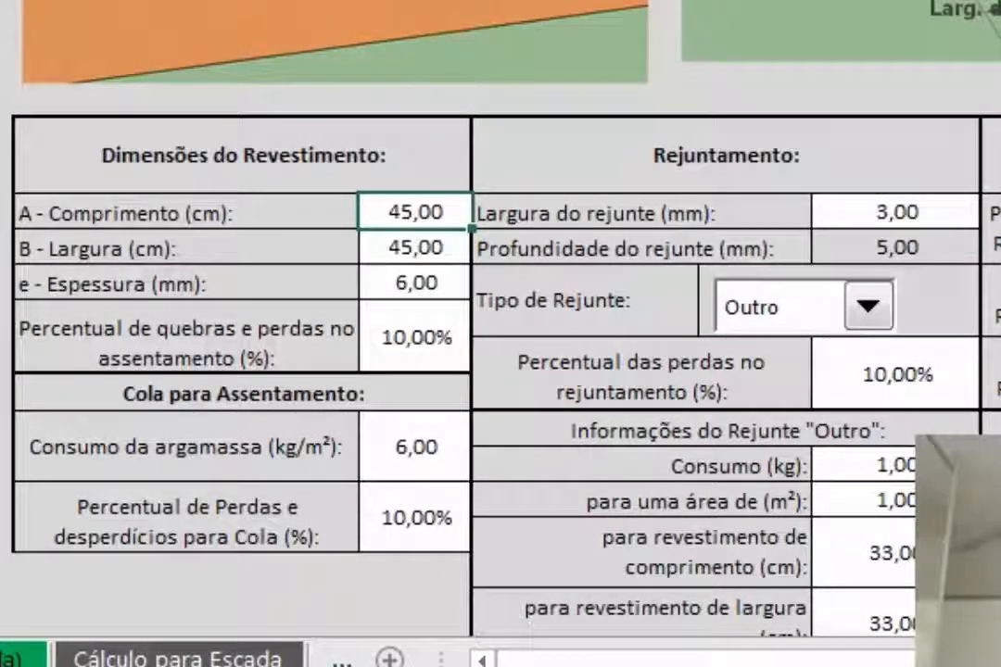
text(6)
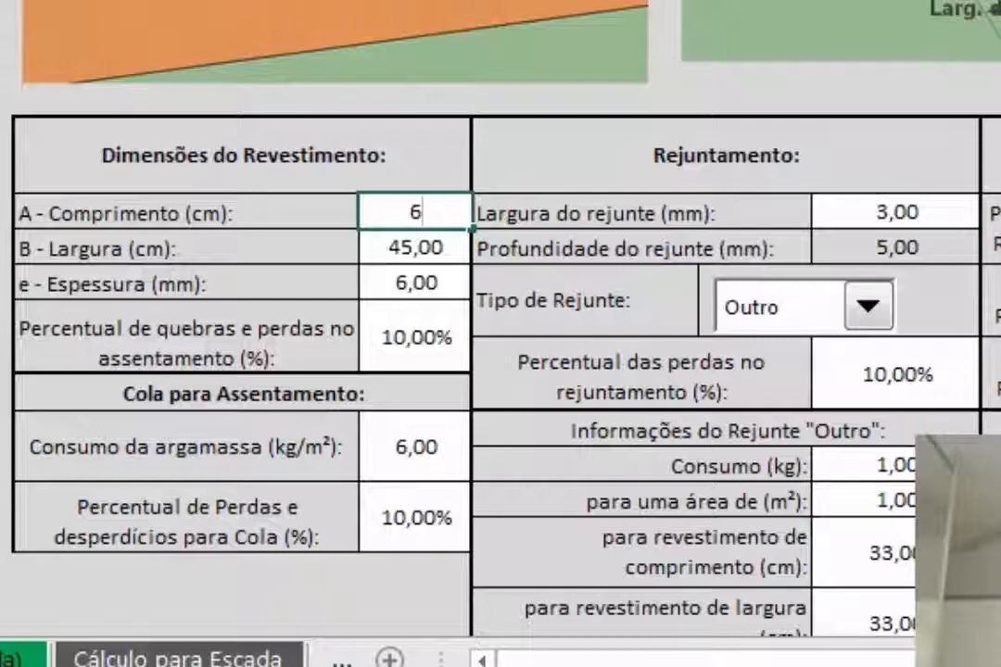
text(8)
key(Return)
text(6)
key(BackSpace)
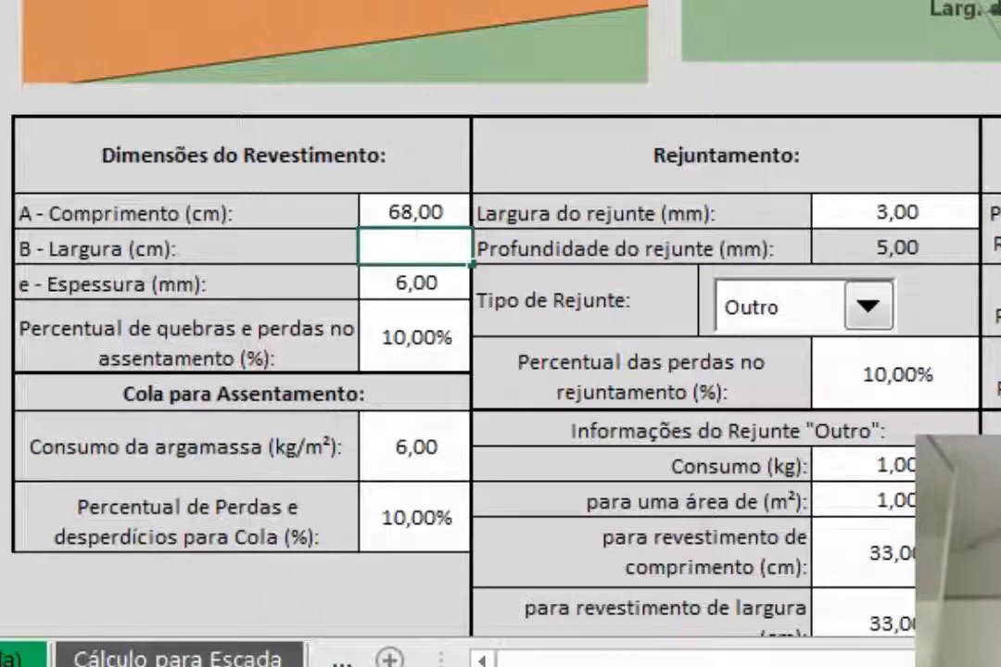
text(30)
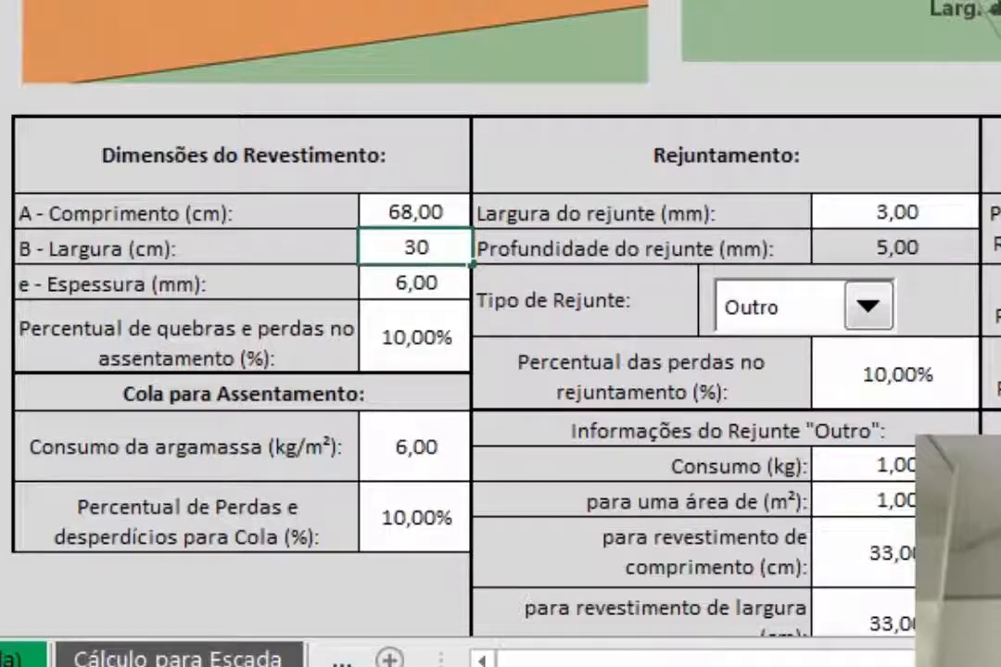
key(Return)
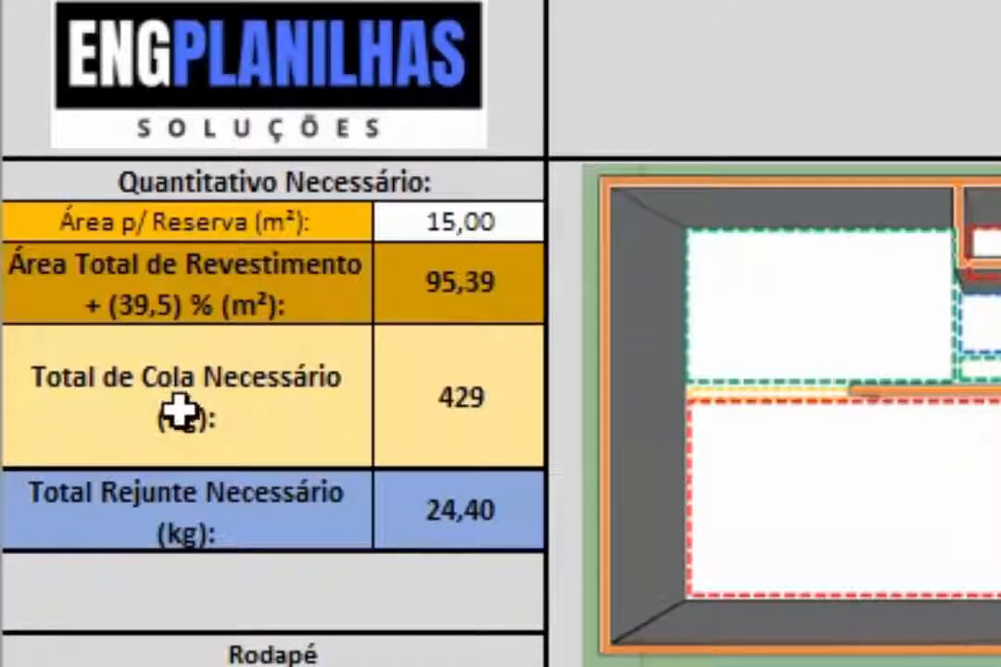
Examine the total glue and total grout quantities and their formulas on the floor sheet, checking the initial settings in between
click(491, 416)
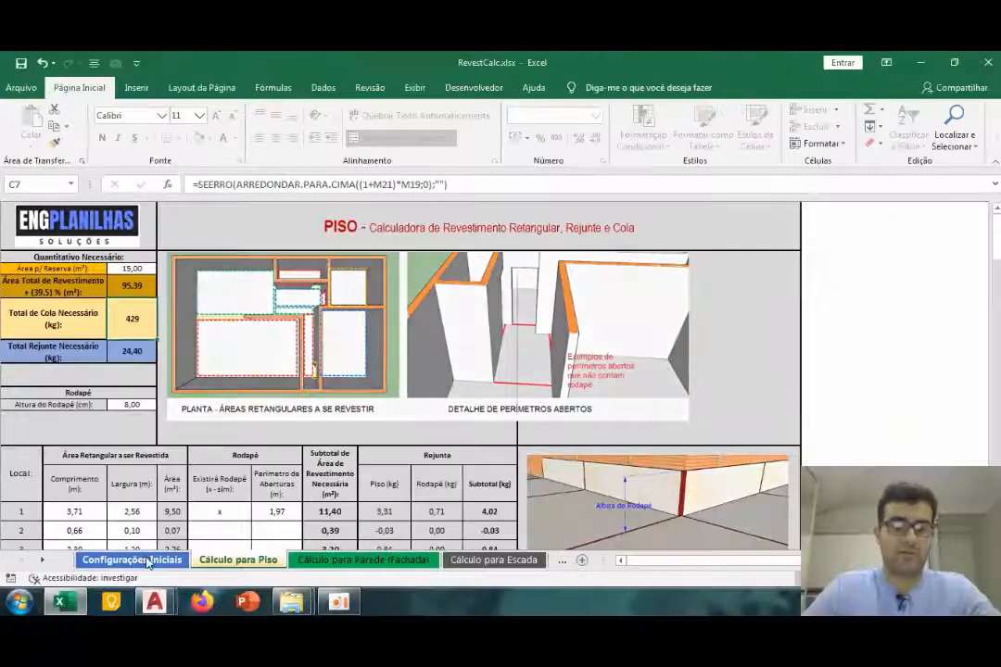
click(144, 558)
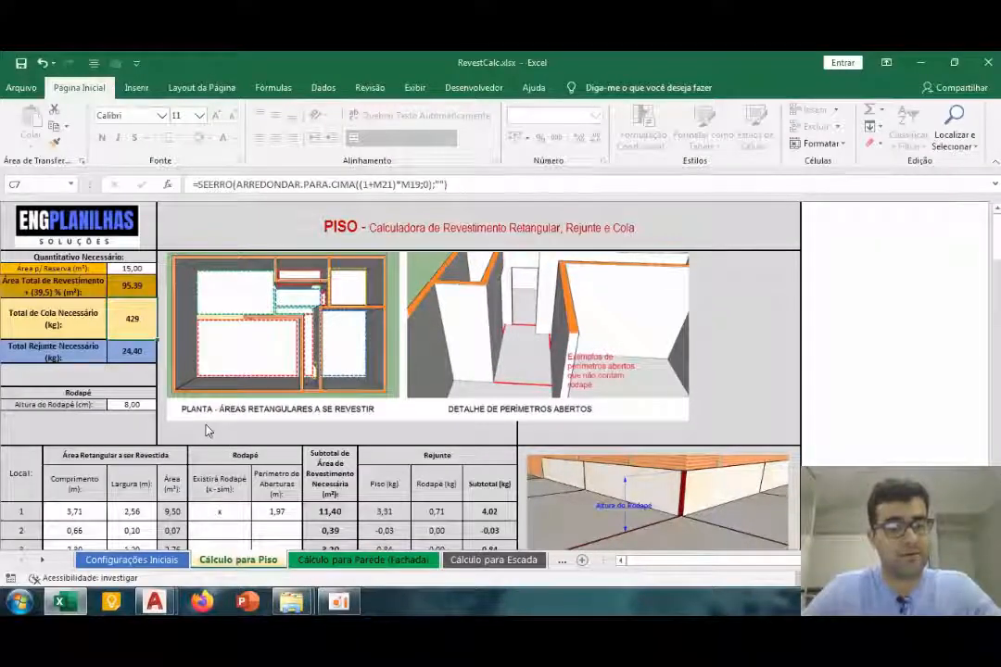
click(69, 350)
click(131, 351)
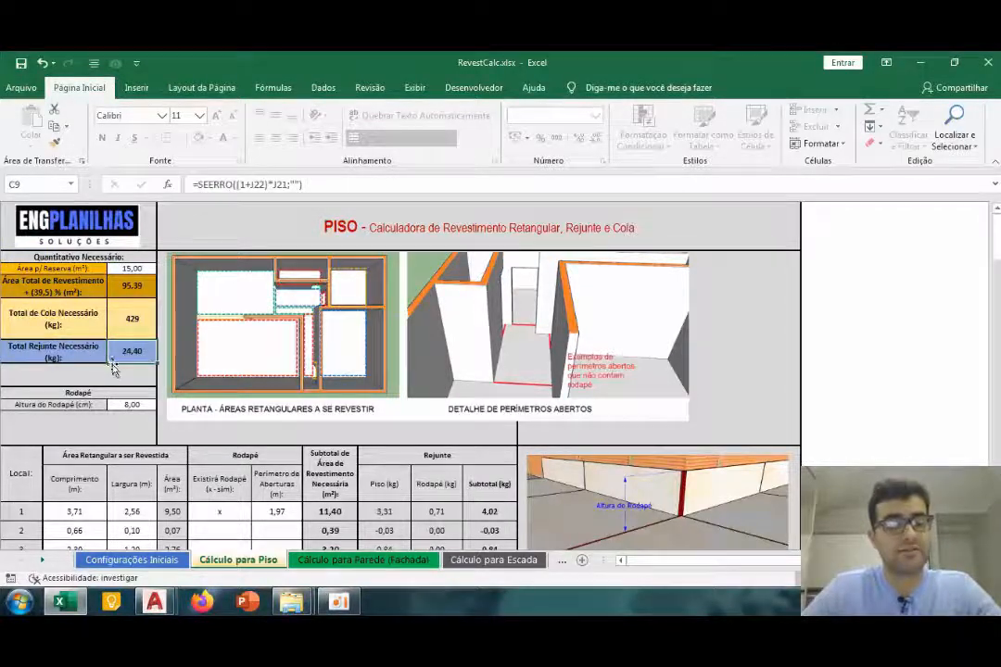